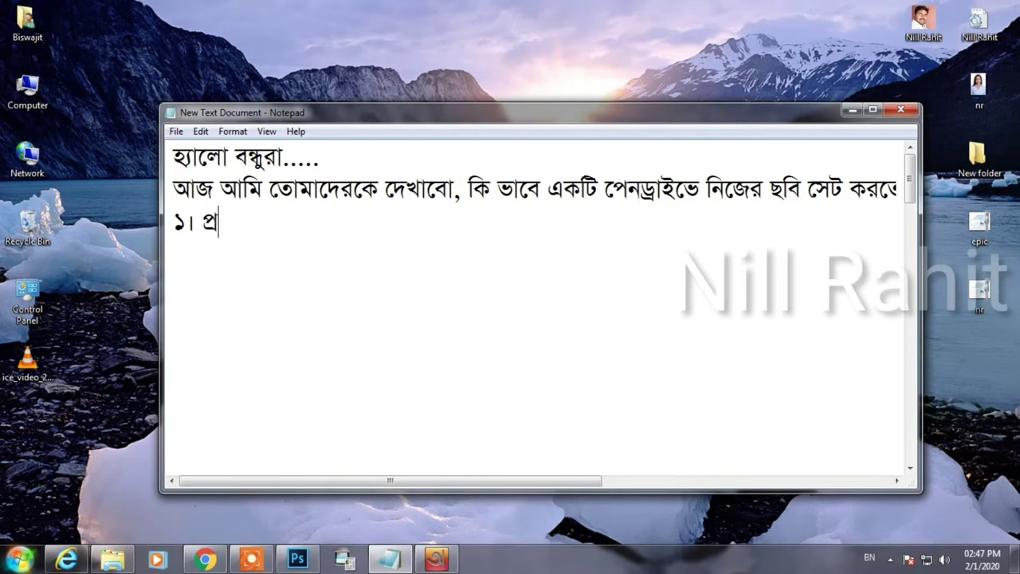
# - Complete the line numbered ১ in the notes so it reads "প্রথমে Notepad একটি inf ফাইল তৈরি করতে হবে।" and start a new line
pyautogui.write('থমে')
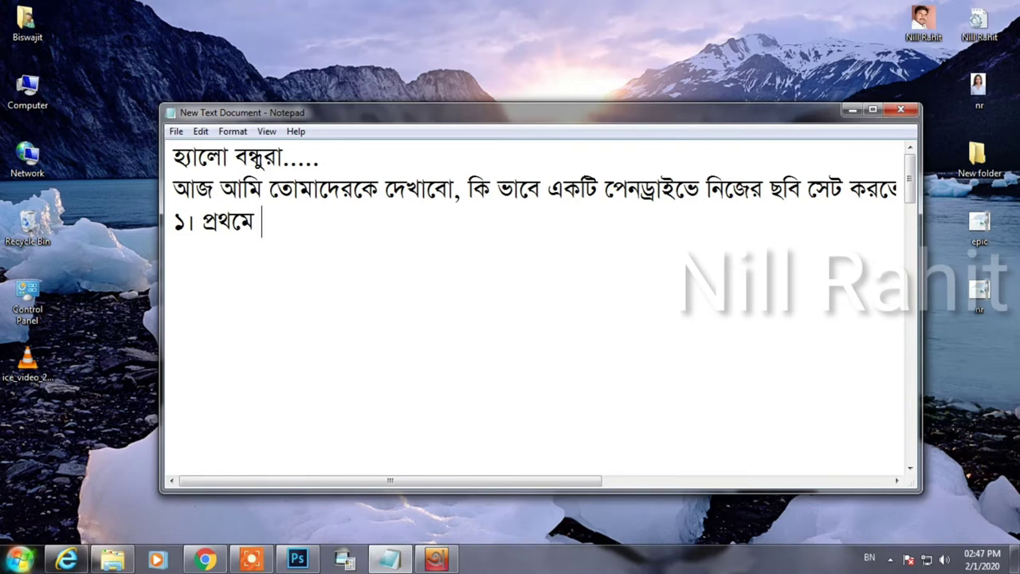
pyautogui.write(' নোট')
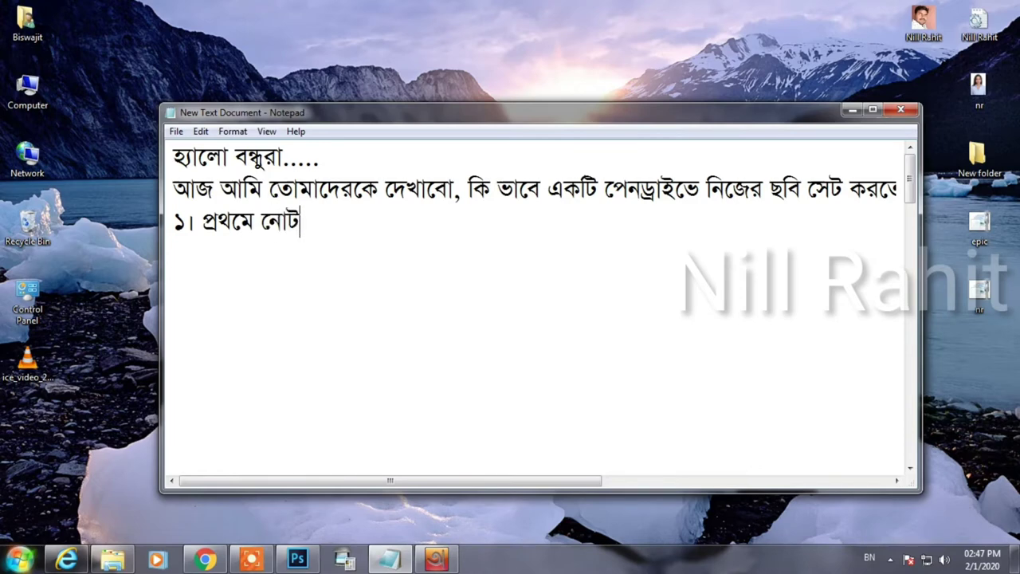
pyautogui.press('BackSpace')
pyautogui.press('BackSpace')
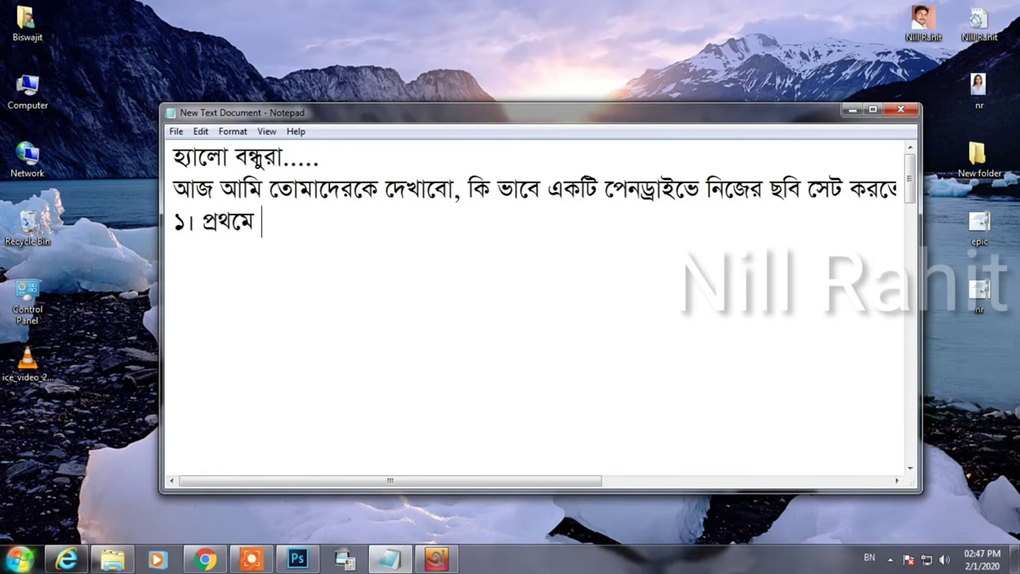
pyautogui.write('Note')
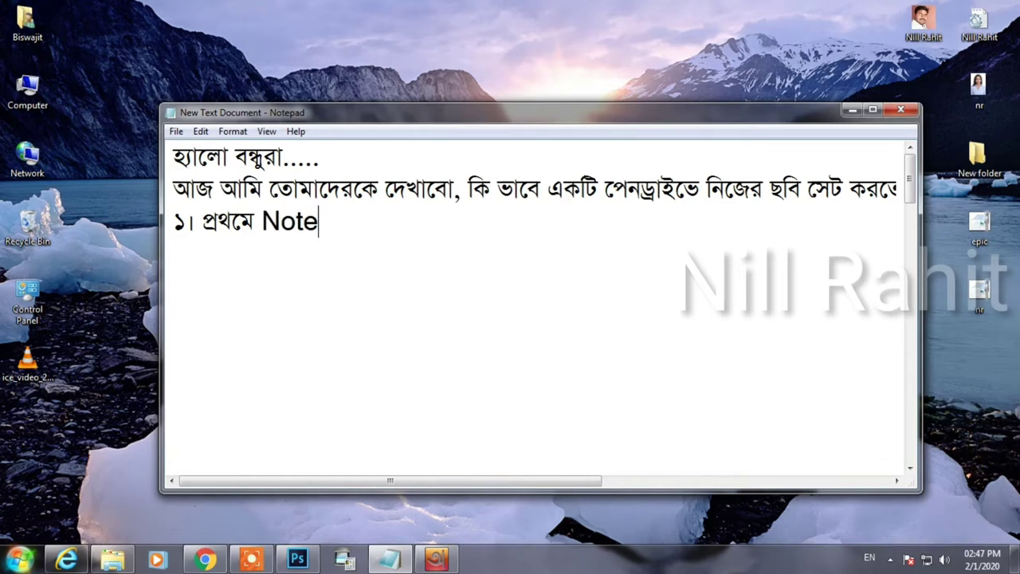
pyautogui.write('pad')
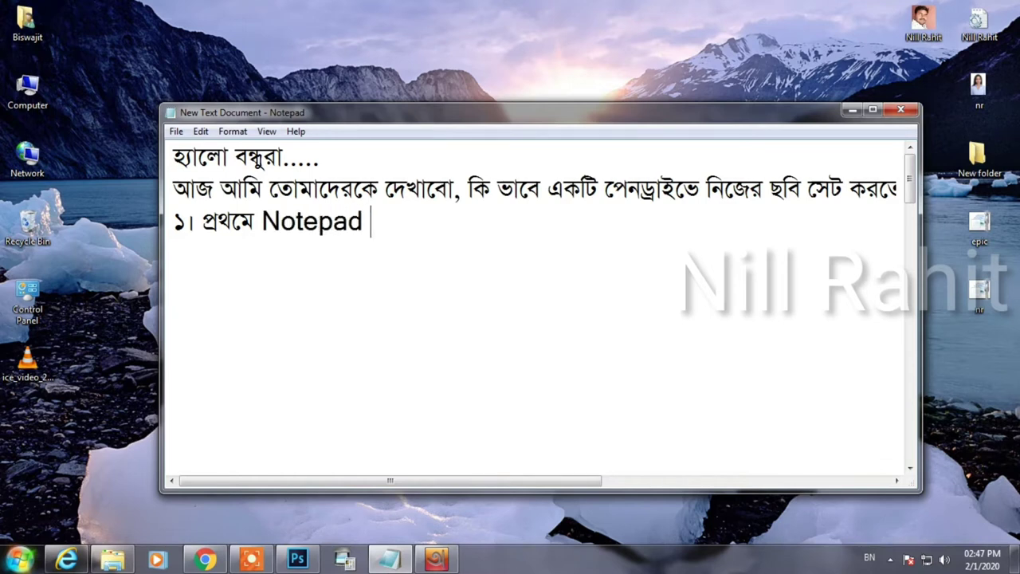
pyautogui.write(' একটি inf')
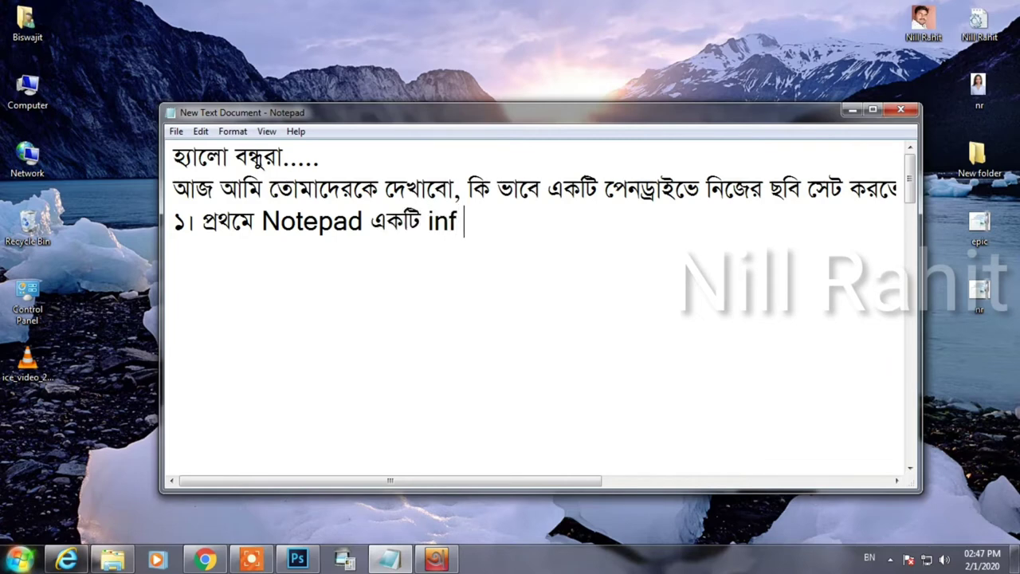
pyautogui.hotkey('alt', 'shift')
pyautogui.write('inf')
pyautogui.press('Return')
pyautogui.write('ফাই')
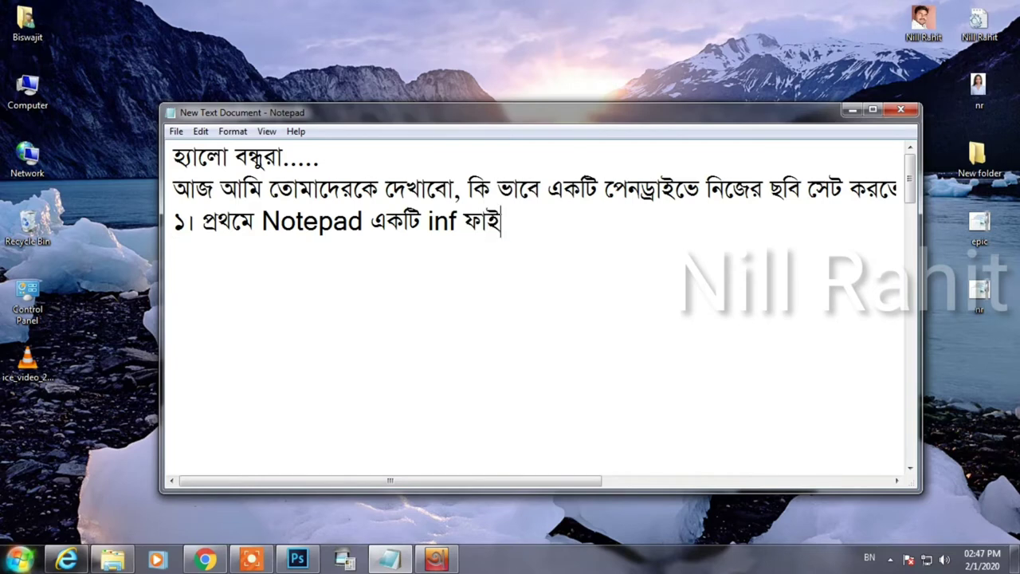
pyautogui.write('ল তৈরি ')
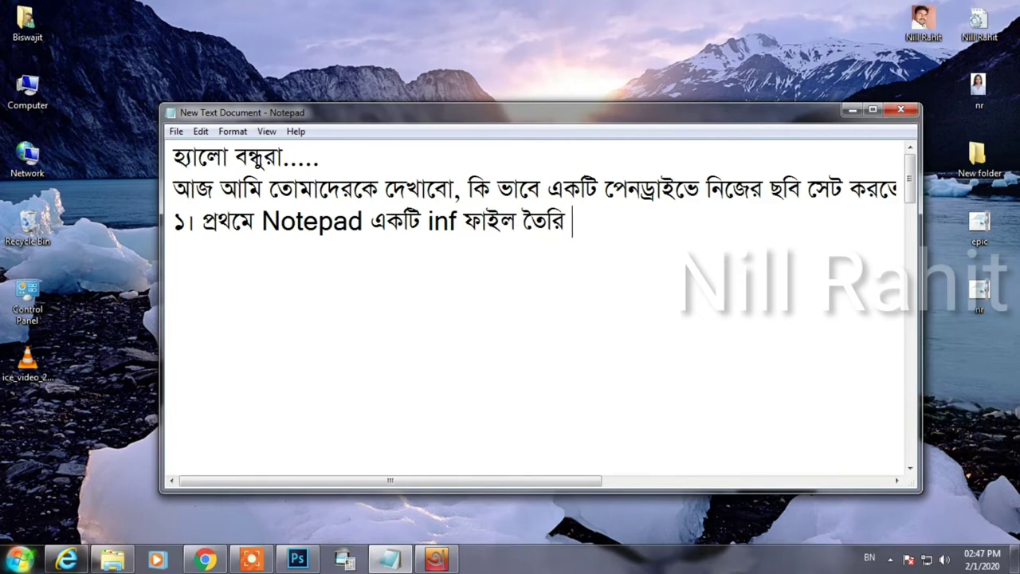
pyautogui.write('করতে ')
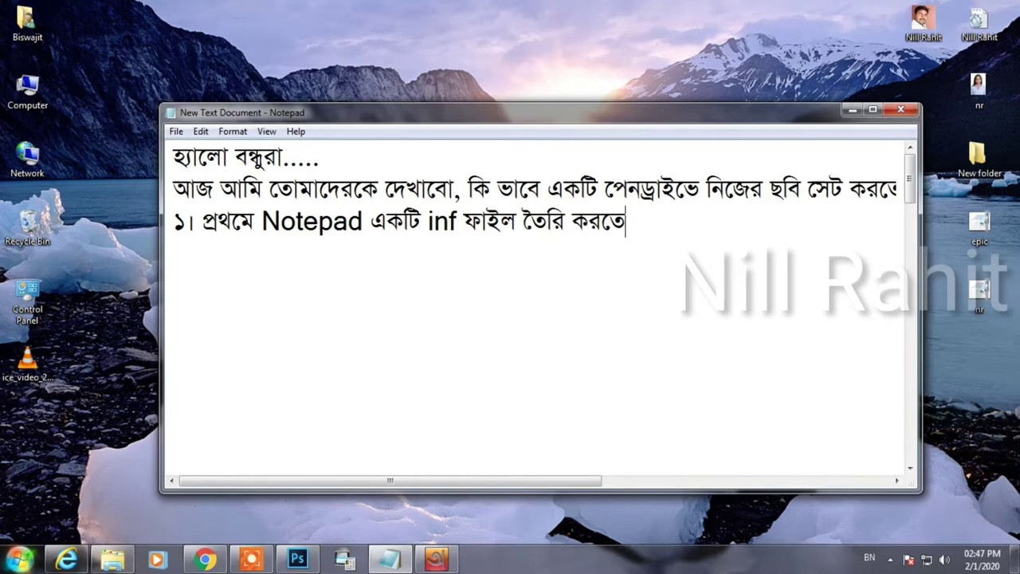
pyautogui.write('হবে।')
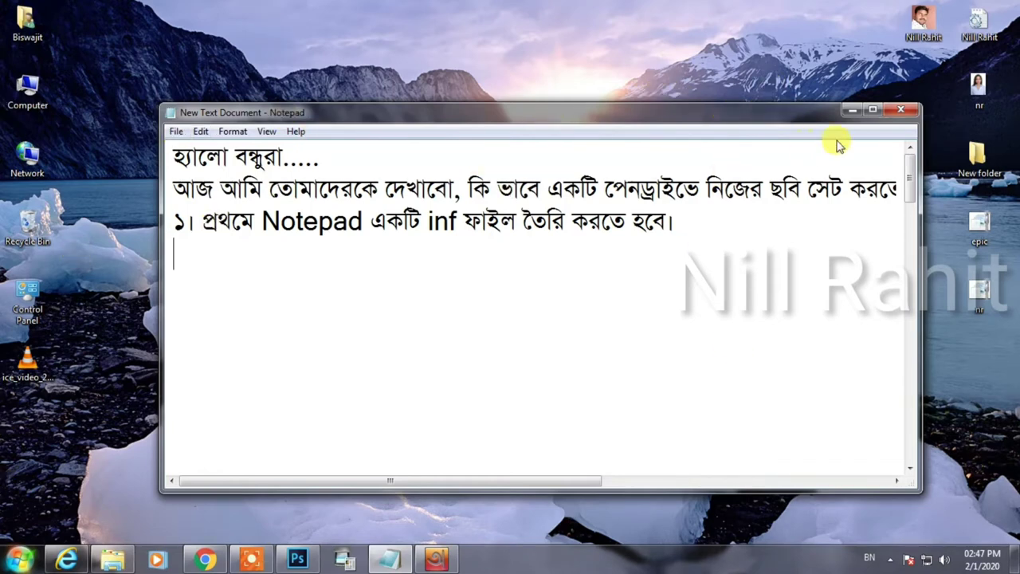
# - Minimize the notes and create a new text document on the desktop, keeping its default name
pyautogui.click(851, 112)
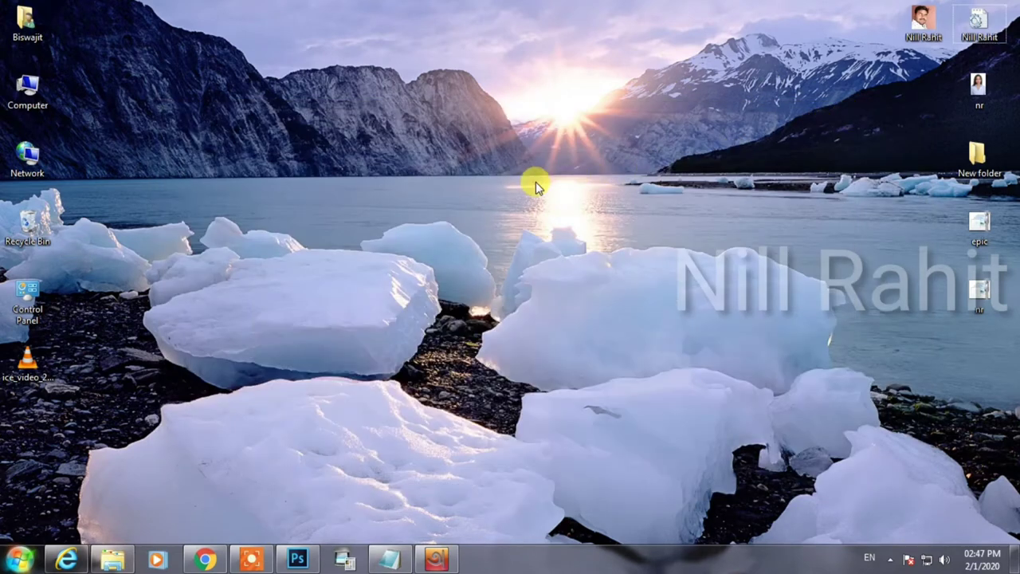
pyautogui.rightClick(534, 182)
pyautogui.moveTo(662, 360)
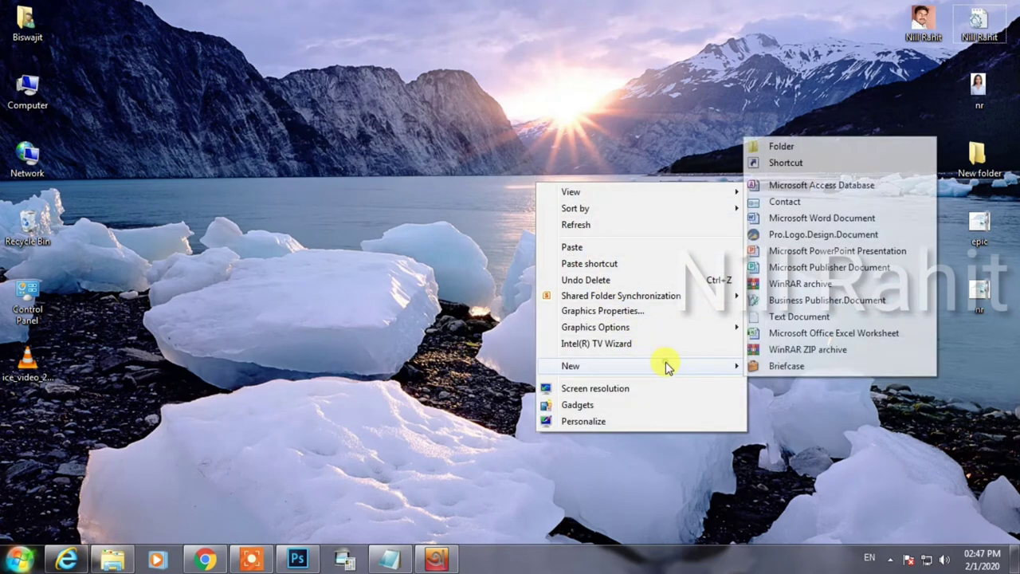
pyautogui.click(799, 316)
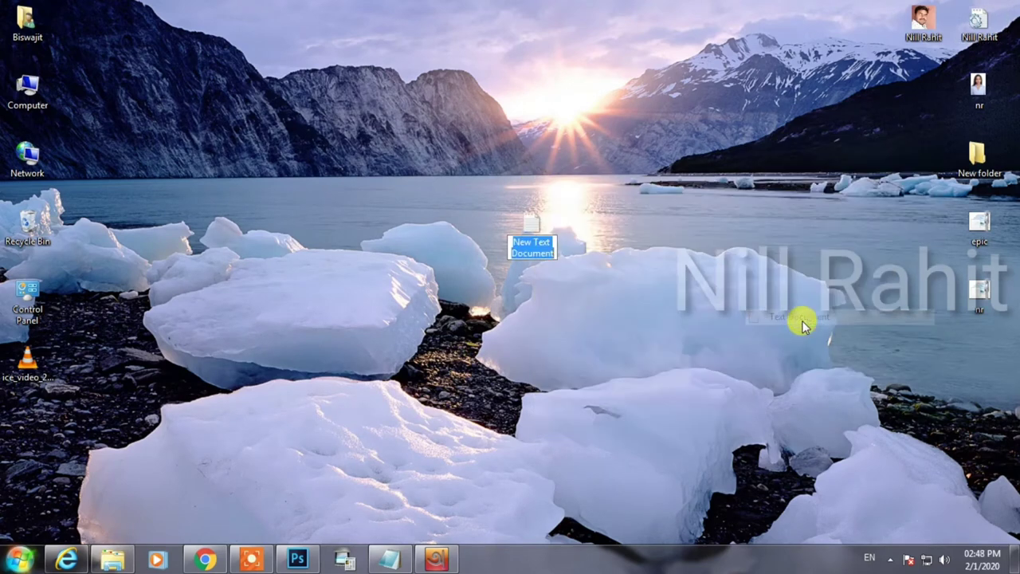
pyautogui.press('Return')
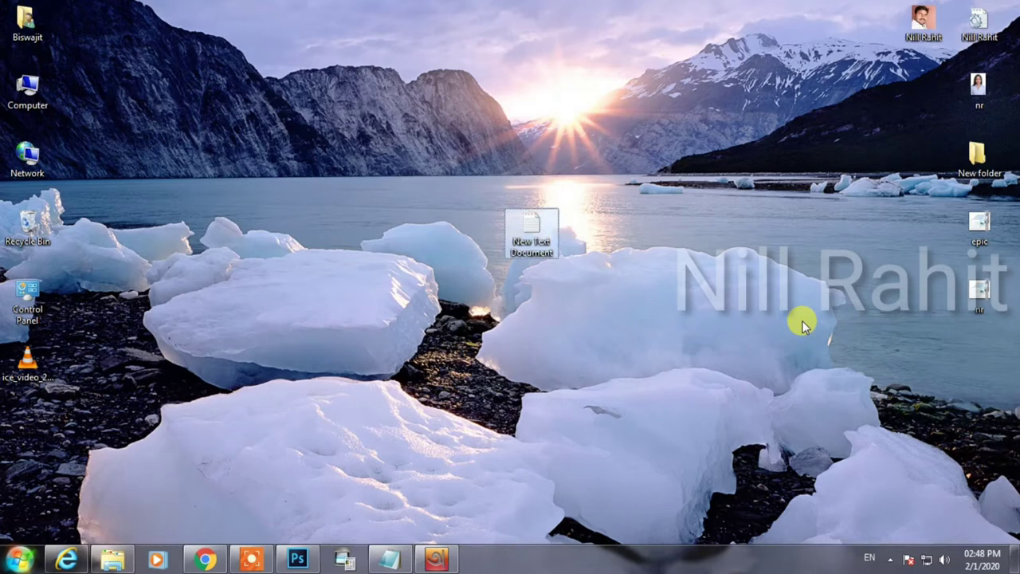
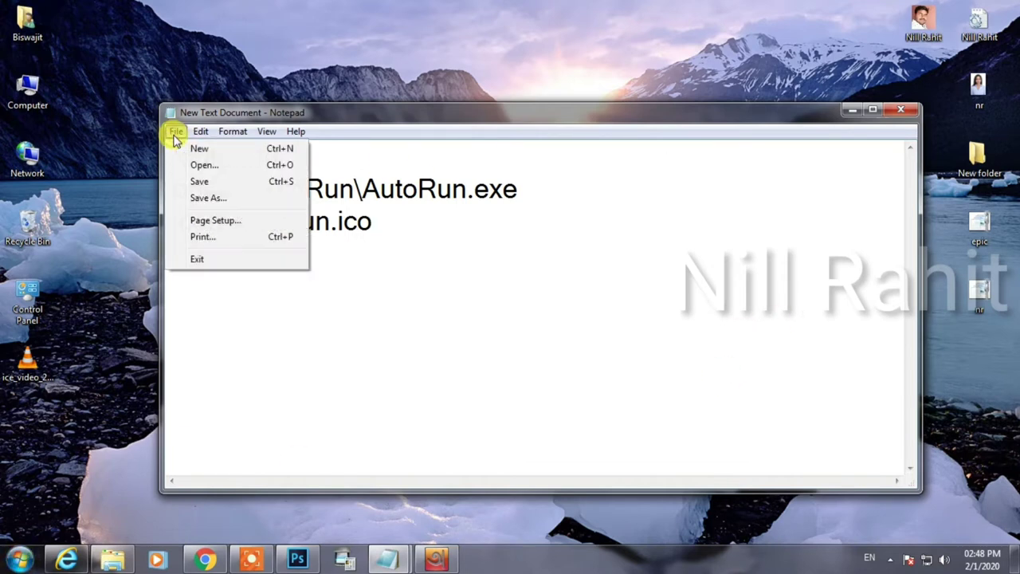
# - Start saving the autorun script to the desktop, entering autorun.inf as the file name
pyautogui.click(200, 182)
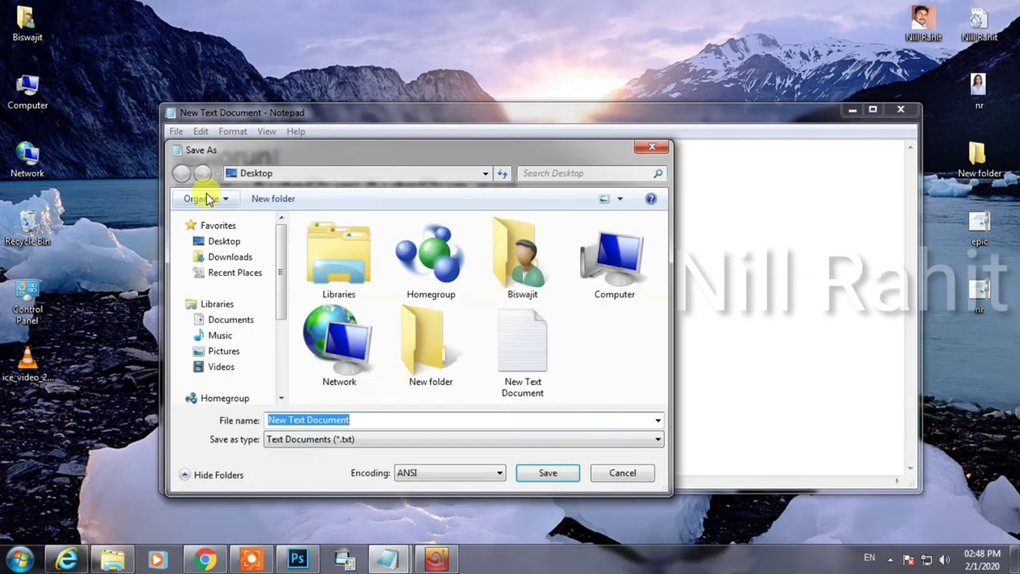
pyautogui.write('autorun.inf')
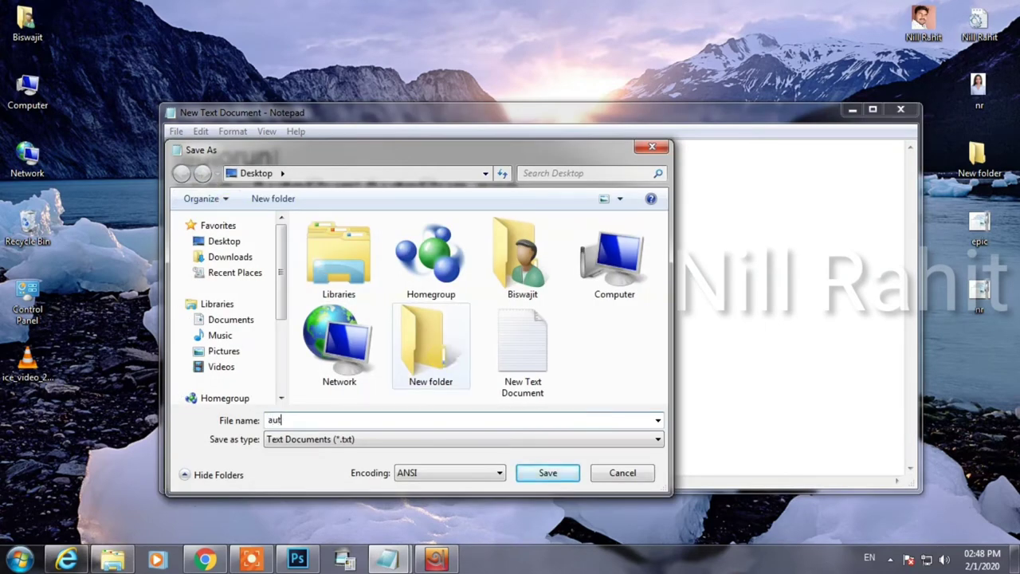
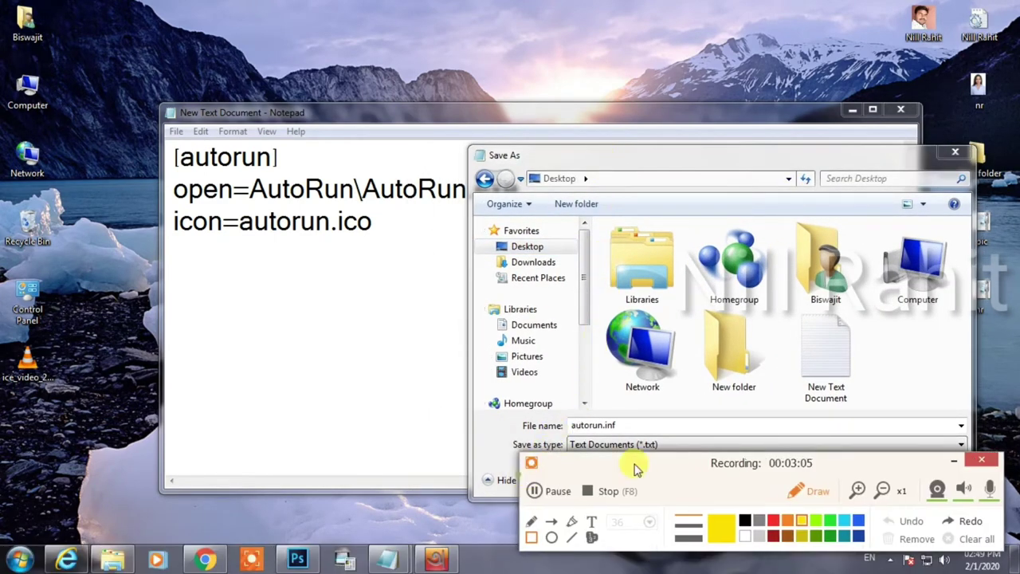
pyautogui.moveTo(636, 469); pyautogui.dragTo(1009, 367)
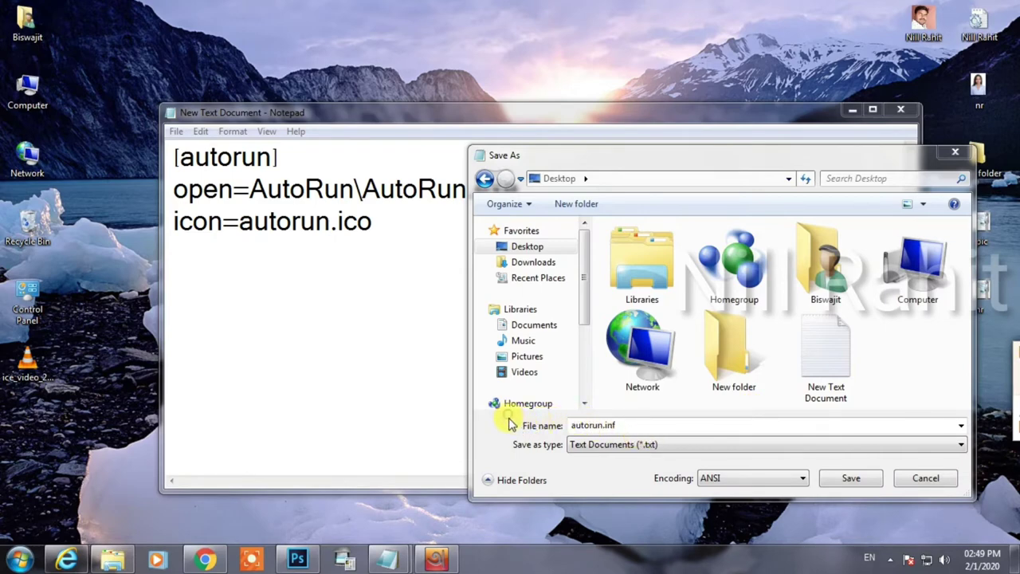
pyautogui.moveTo(508, 414)
pyautogui.mouseDown()
pyautogui.moveTo(587, 463)
pyautogui.moveTo(688, 463)
pyautogui.mouseUp()
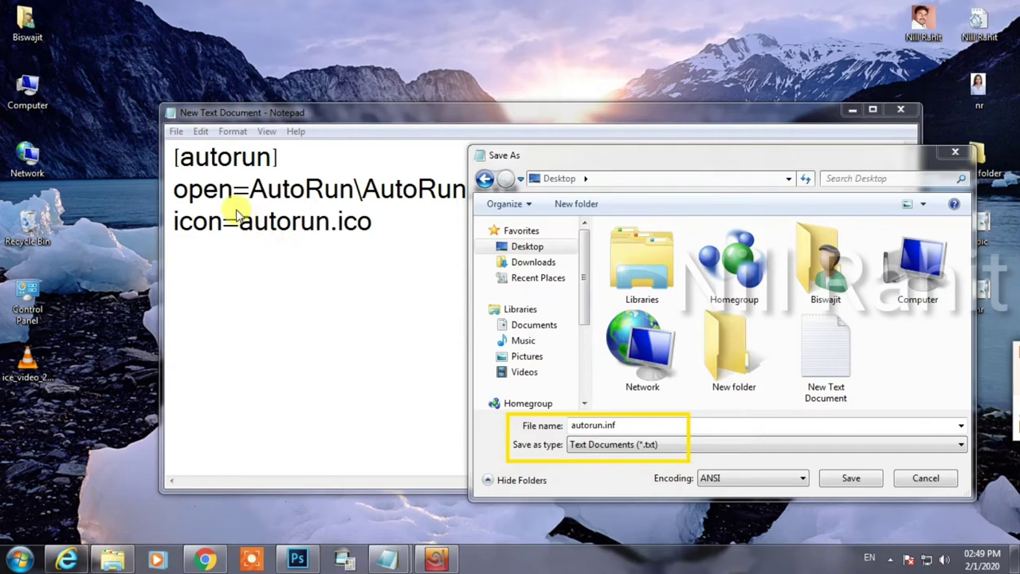
pyautogui.moveTo(237, 209)
pyautogui.mouseDown()
pyautogui.moveTo(254, 232)
pyautogui.moveTo(333, 234)
pyautogui.mouseUp()
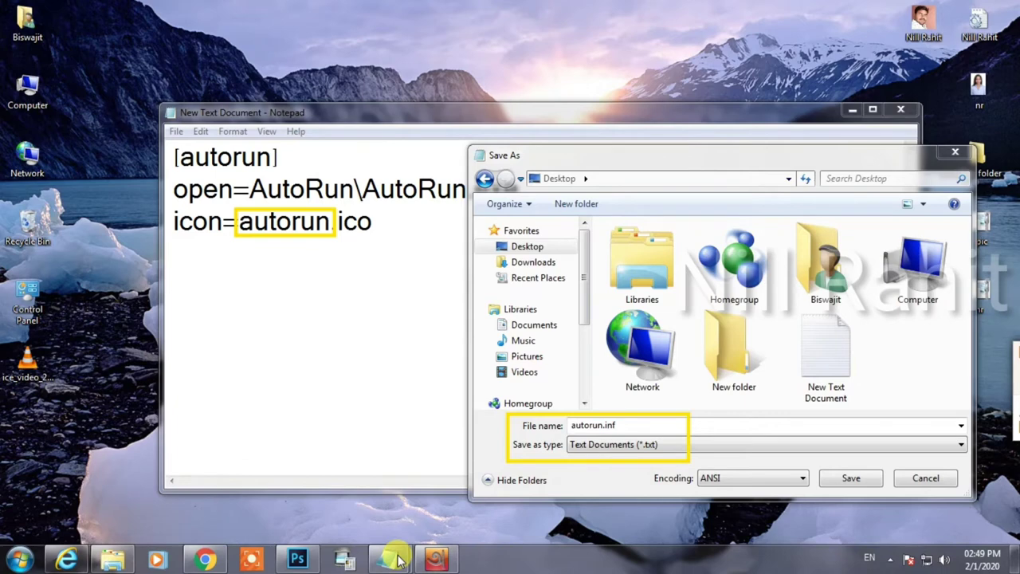
pyautogui.hotkey('ctrl', 'z')
pyautogui.hotkey('ctrl', 'z')
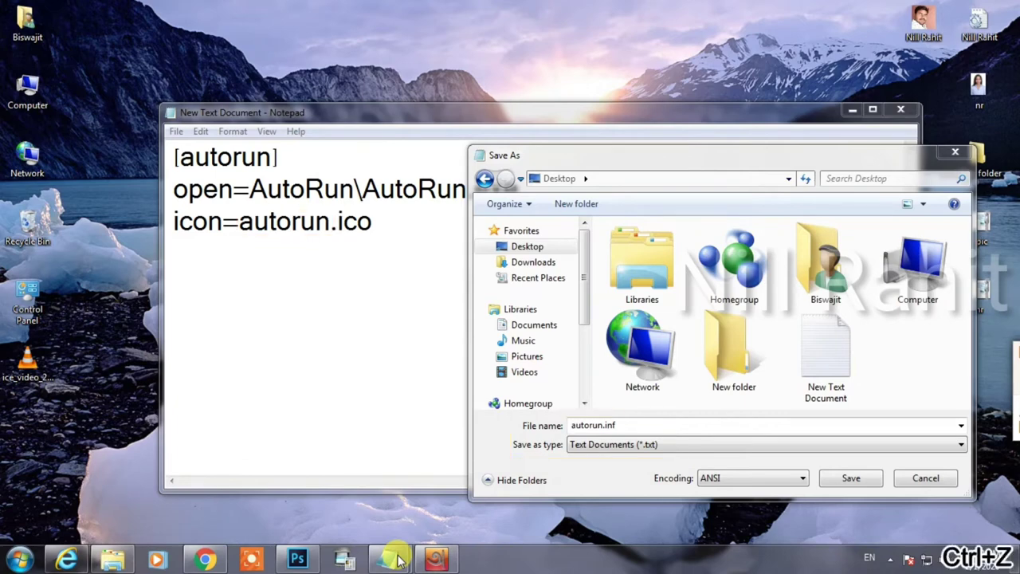
# - Switch to the Bengali notes and add the line "ফিইল নেম একই রাখতে হবে।" below the first numbered item
pyautogui.moveTo(387, 564)
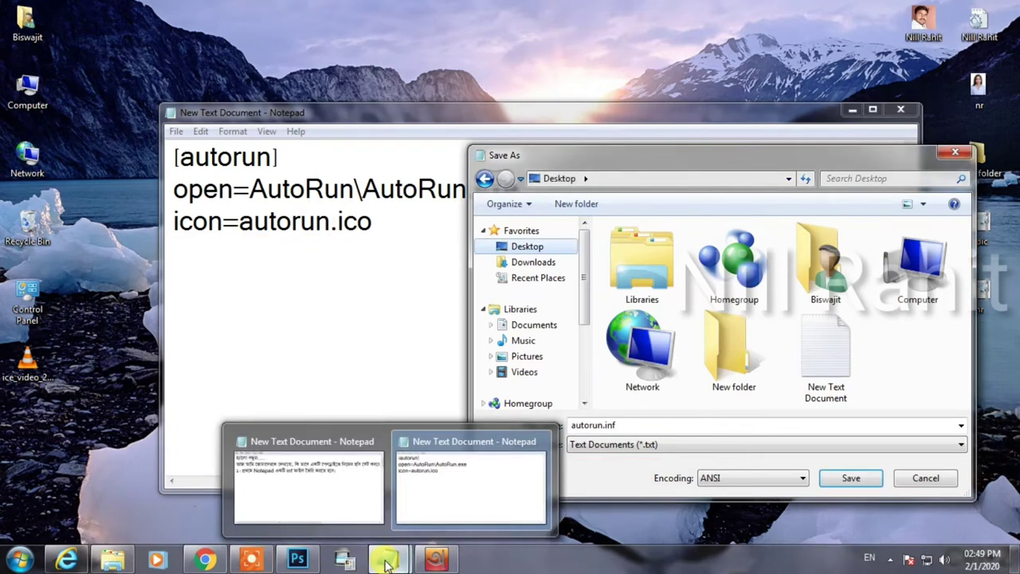
pyautogui.click(329, 488)
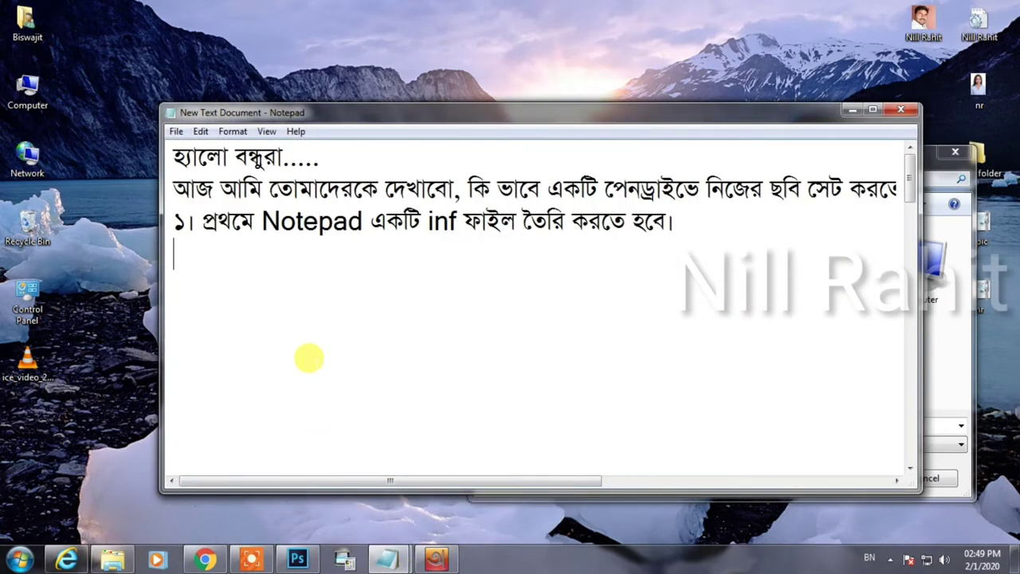
pyautogui.write('ফি')
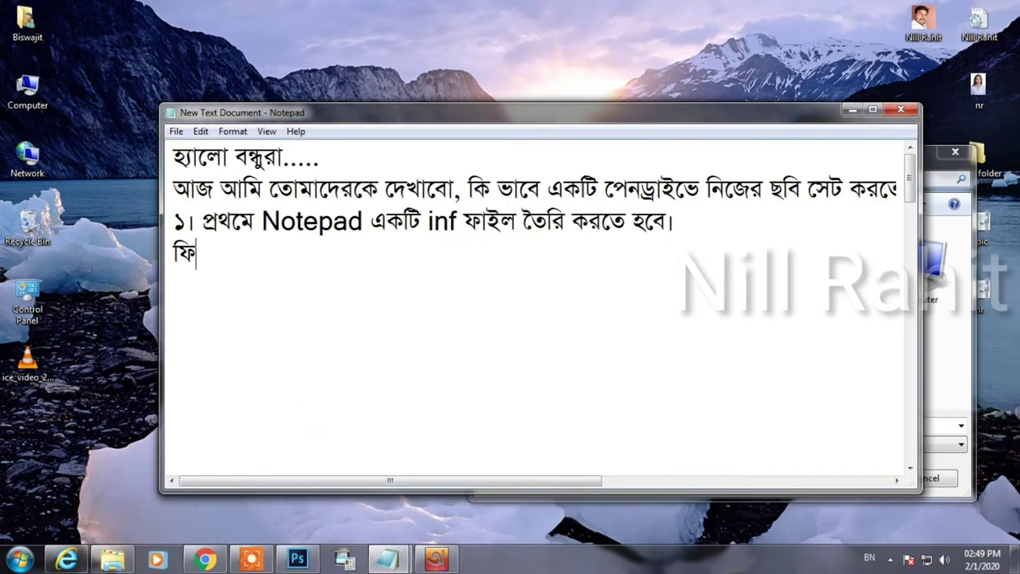
pyautogui.write('ইল নেম এ')
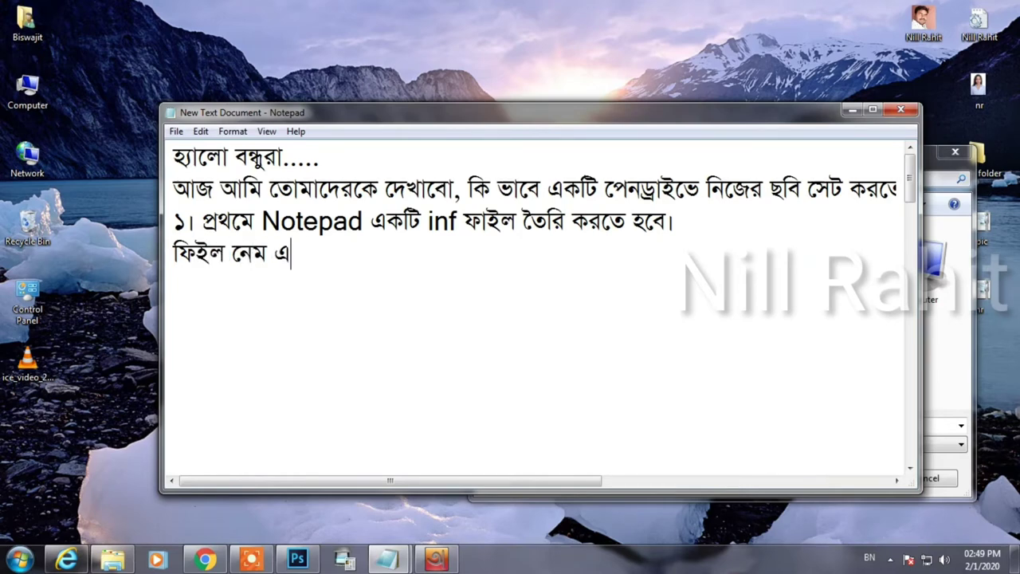
pyautogui.write('ক ই')
pyautogui.press('BackSpace')
pyautogui.write('হ')
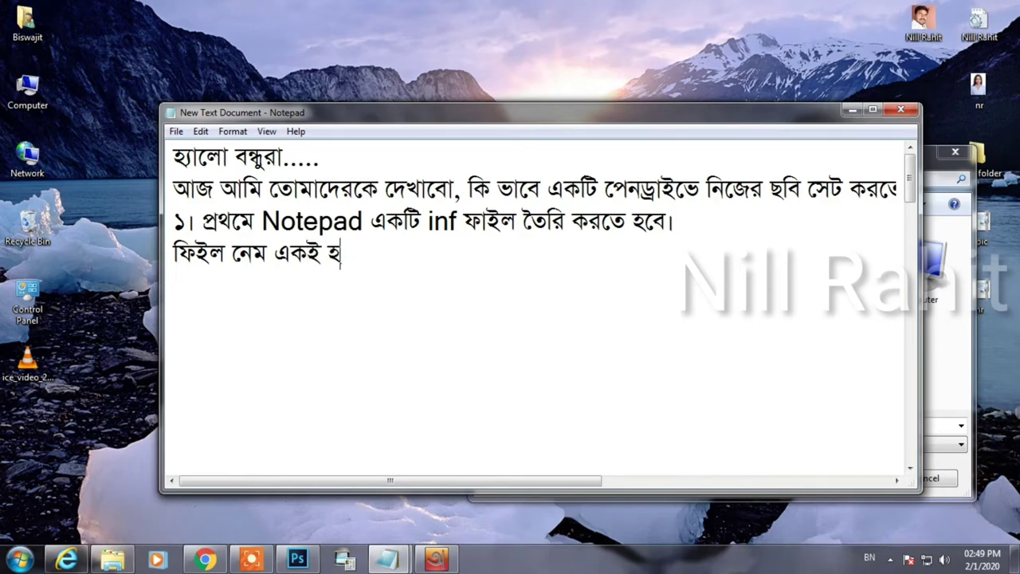
pyautogui.write('বাখতে হ')
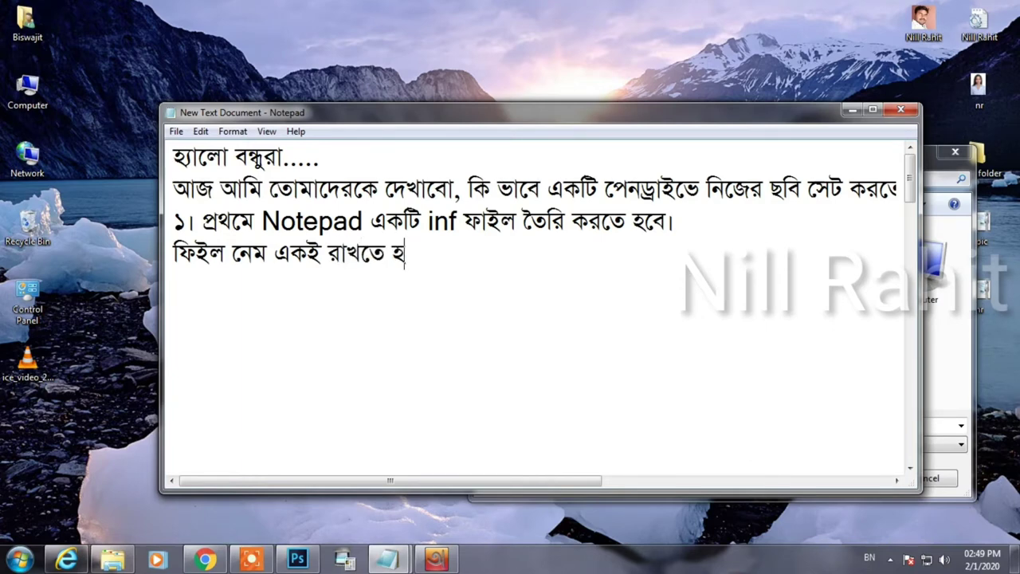
pyautogui.write('বে।')
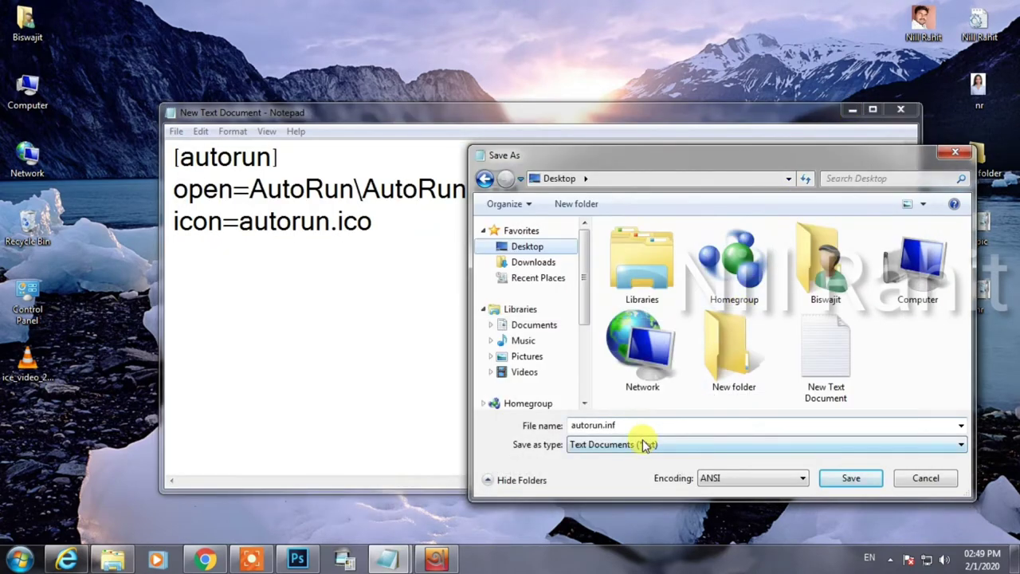
# - Set the file type to All Files and save the script on the desktop as autorun.inf
pyautogui.click(644, 445)
pyautogui.click(594, 471)
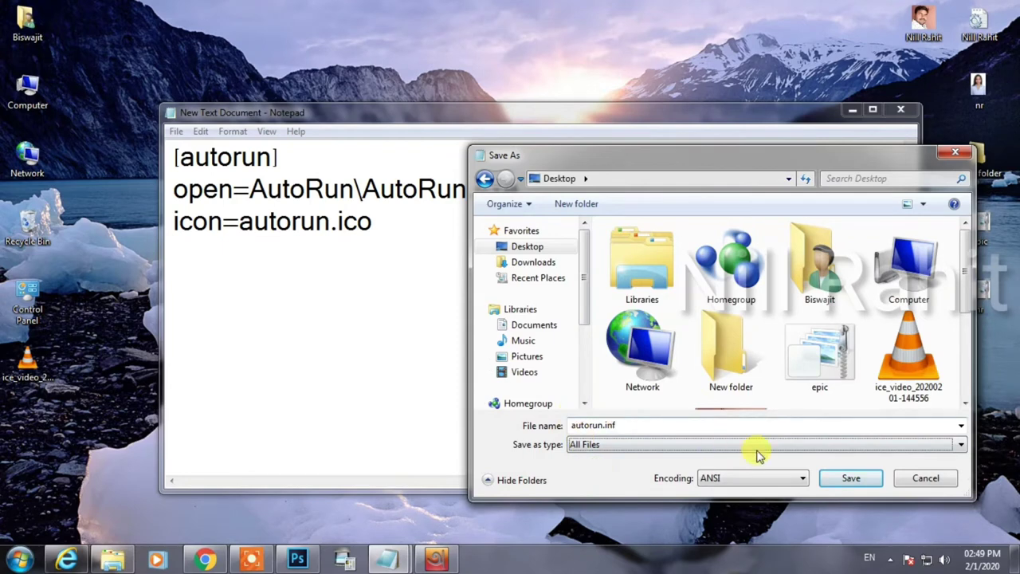
pyautogui.click(837, 478)
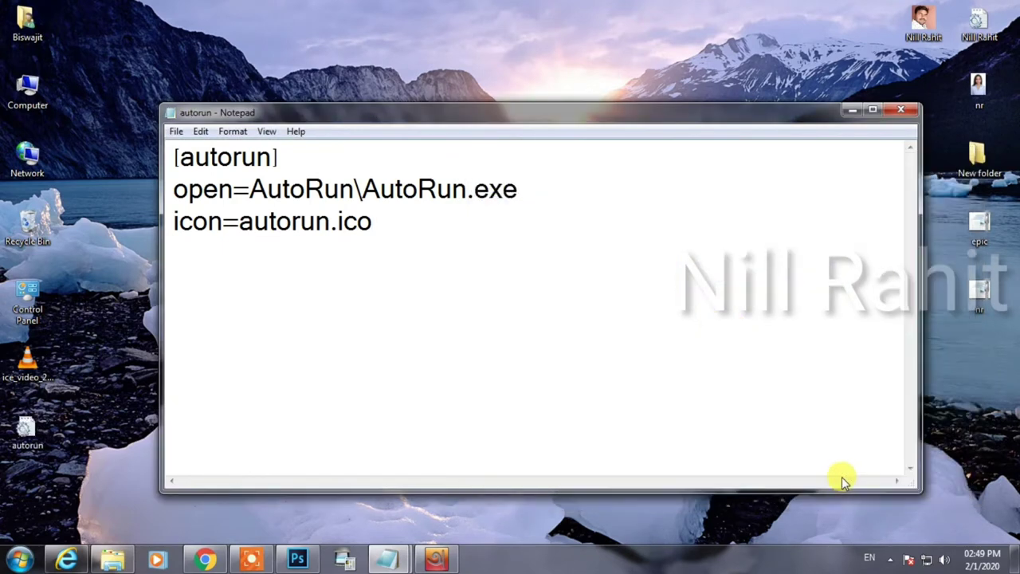
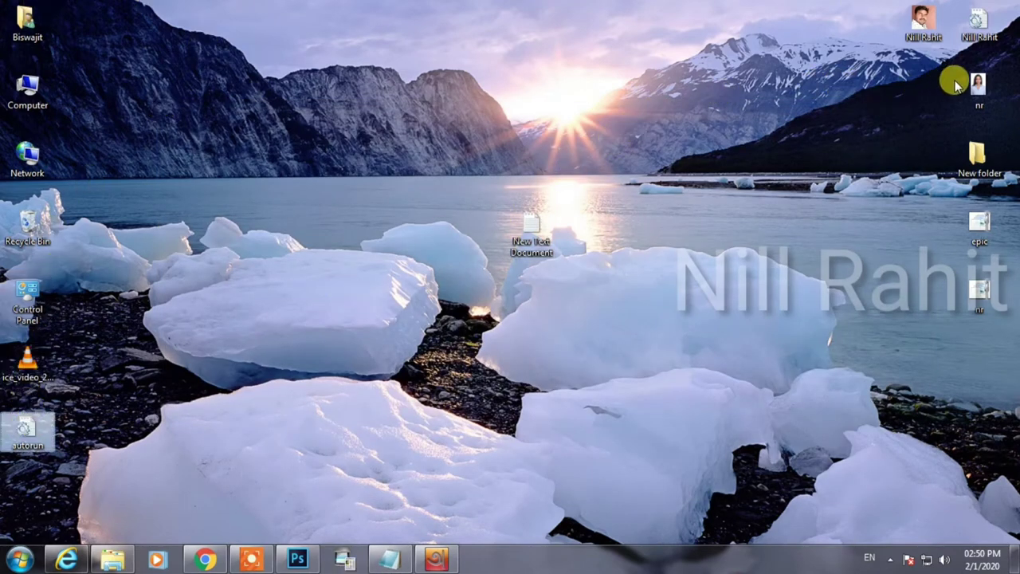
# - Move the nr image across the desktop near the autorun file and open its properties to check the file type
pyautogui.moveTo(961, 84); pyautogui.dragTo(191, 373)
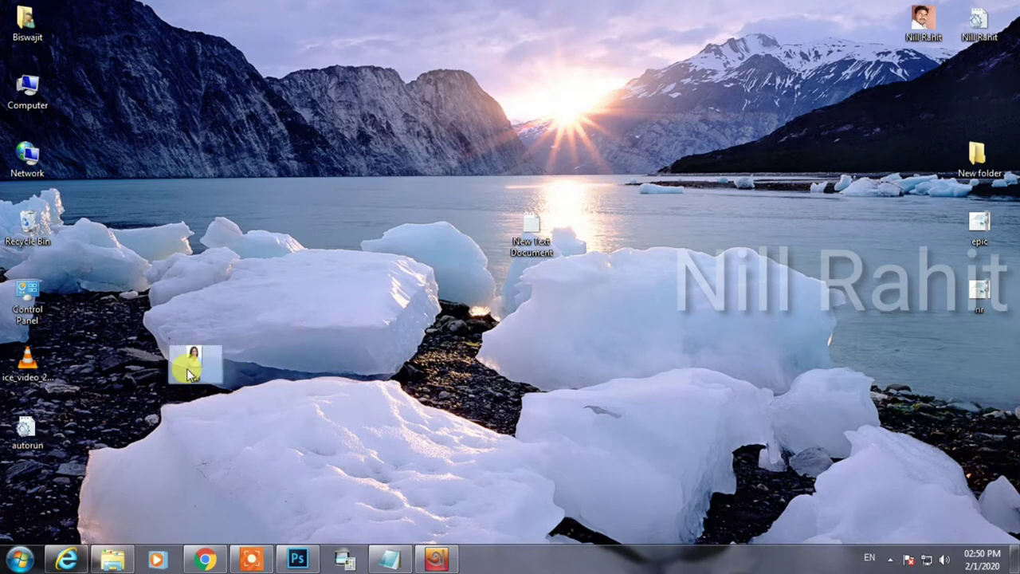
pyautogui.rightClick(188, 375)
pyautogui.click(238, 534)
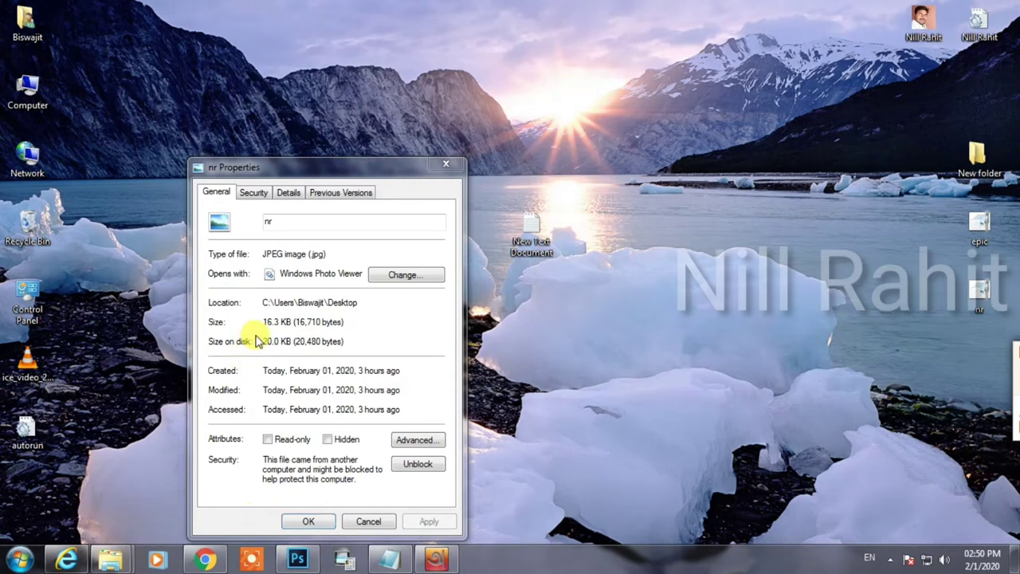
pyautogui.moveTo(258, 244); pyautogui.dragTo(338, 266)
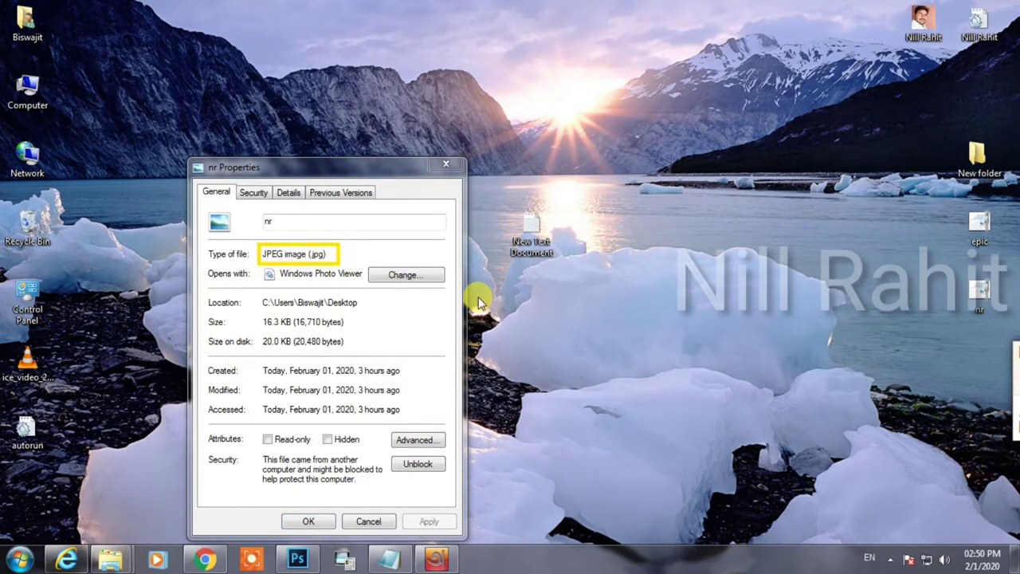
# - Close the nr image's properties, switch to Chrome and open icoconvert.com
pyautogui.hotkey('ctrl', 'z')
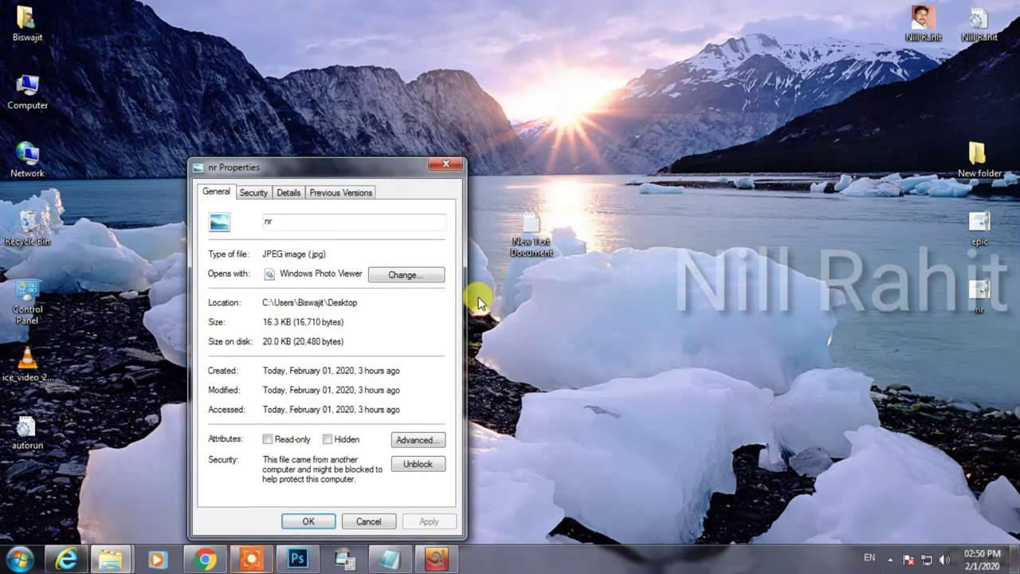
pyautogui.click(445, 164)
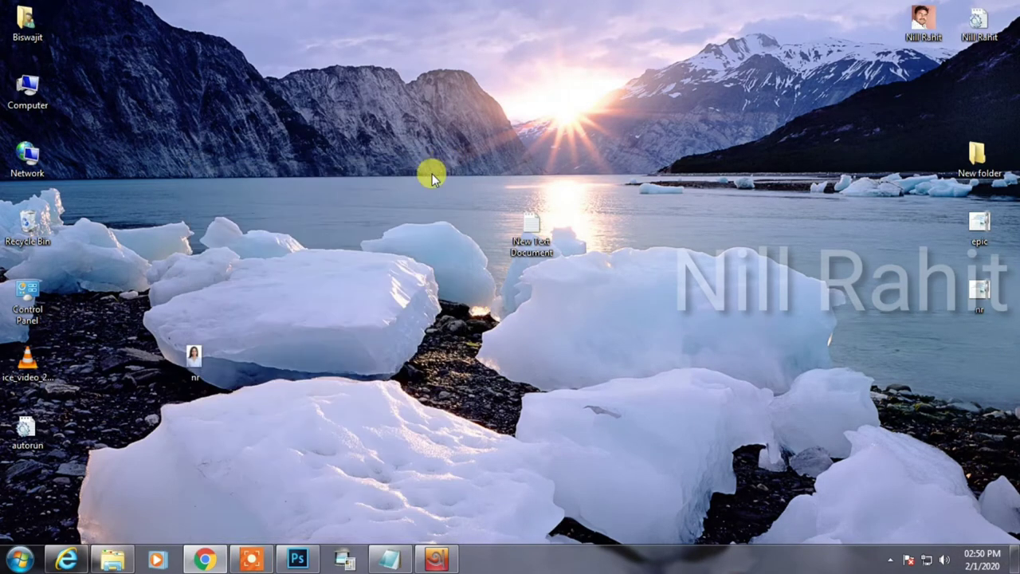
pyautogui.click(207, 561)
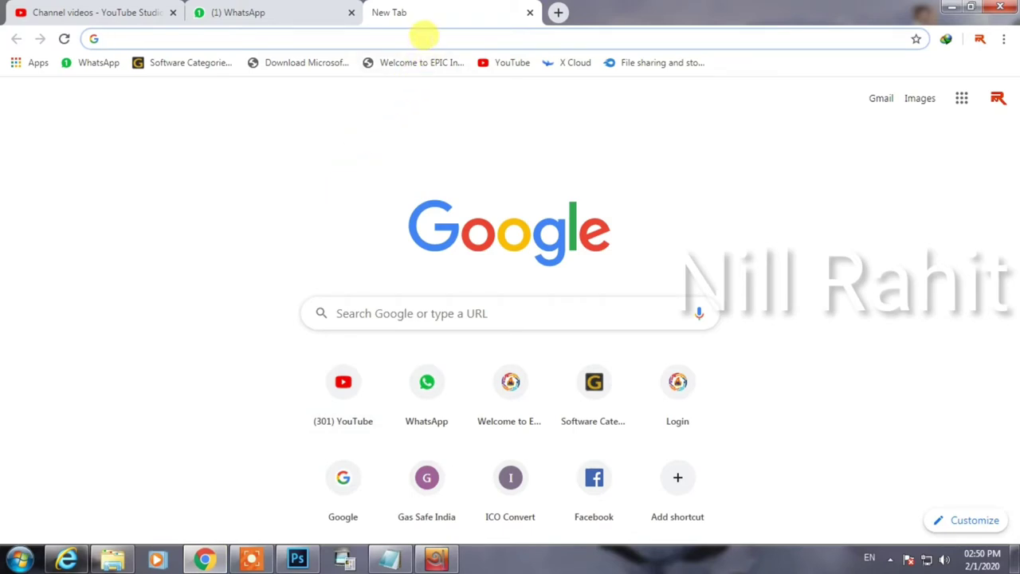
pyautogui.write('ico')
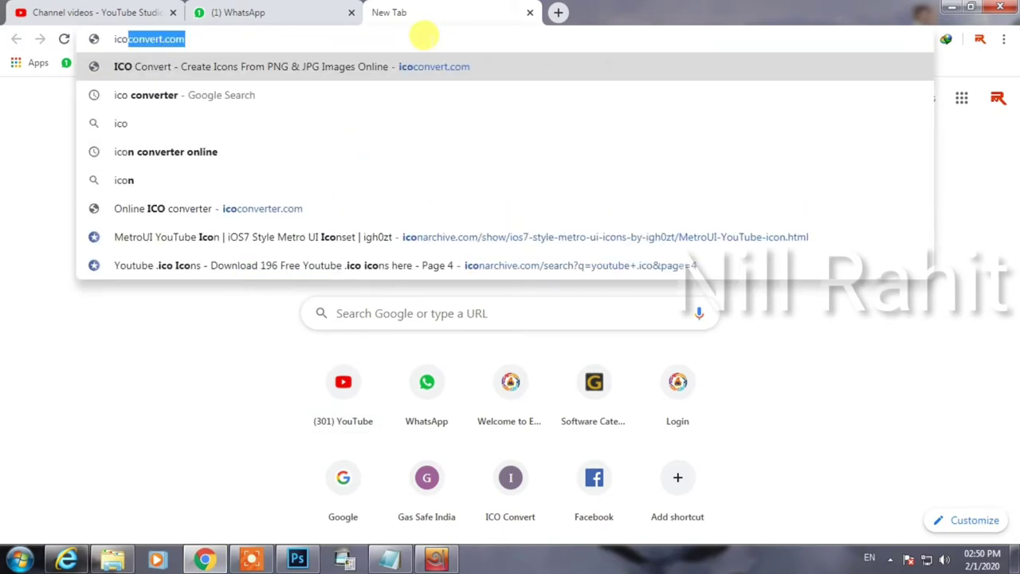
pyautogui.write('convert')
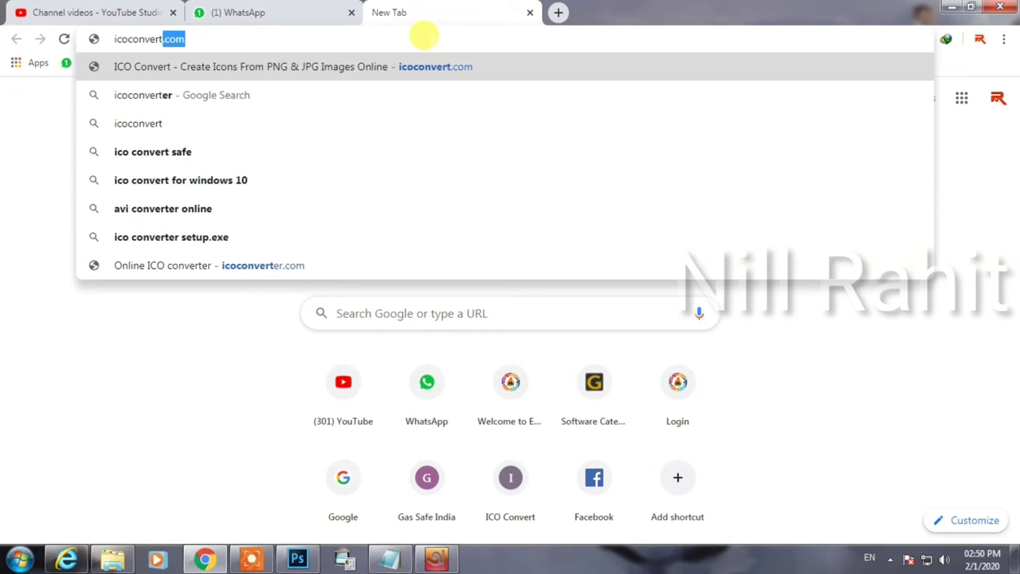
pyautogui.write('.com')
pyautogui.press('Return')
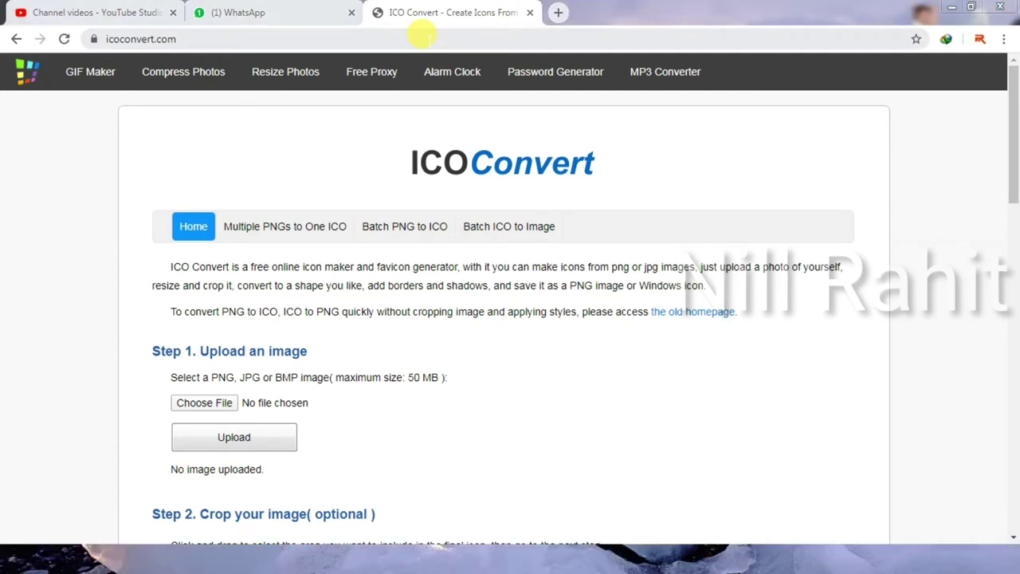
# - Choose nr.jpg from the desktop as the source image and upload it to the ICO converter
pyautogui.moveTo(161, 391); pyautogui.dragTo(339, 467)
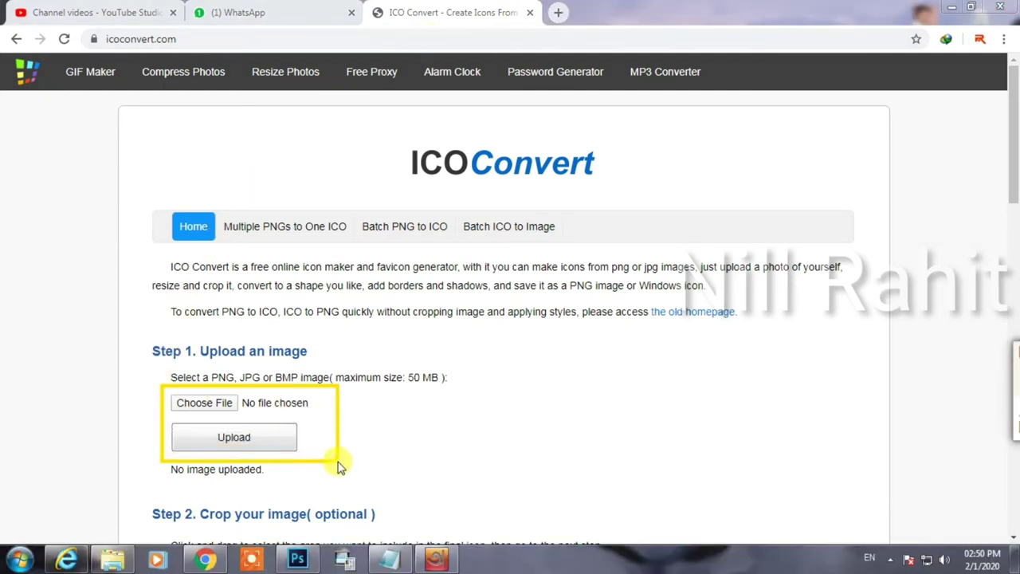
pyautogui.hotkey('ctrl', 'z')
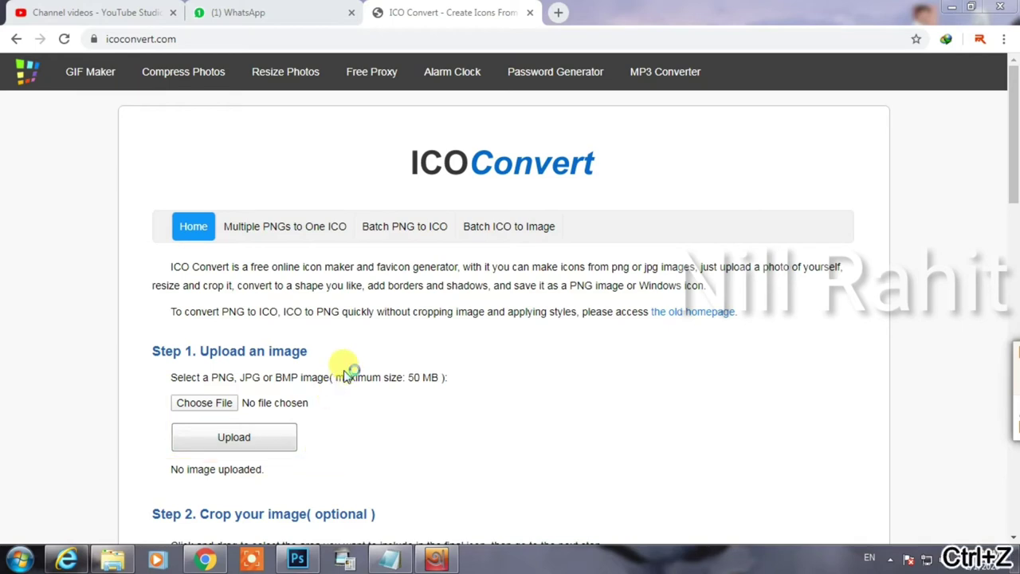
pyautogui.click(228, 407)
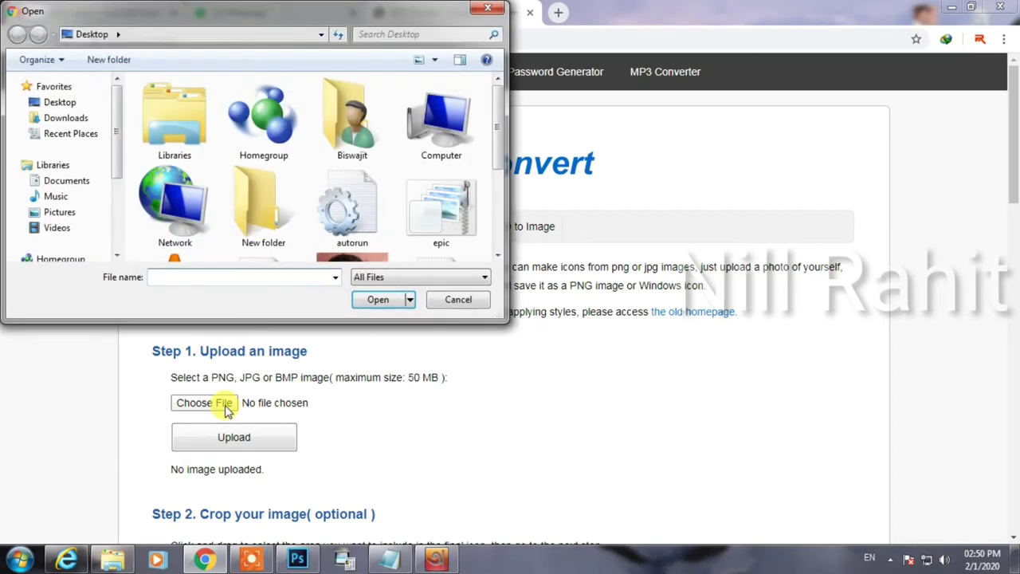
pyautogui.moveTo(495, 158); pyautogui.dragTo(488, 230)
pyautogui.click(190, 228)
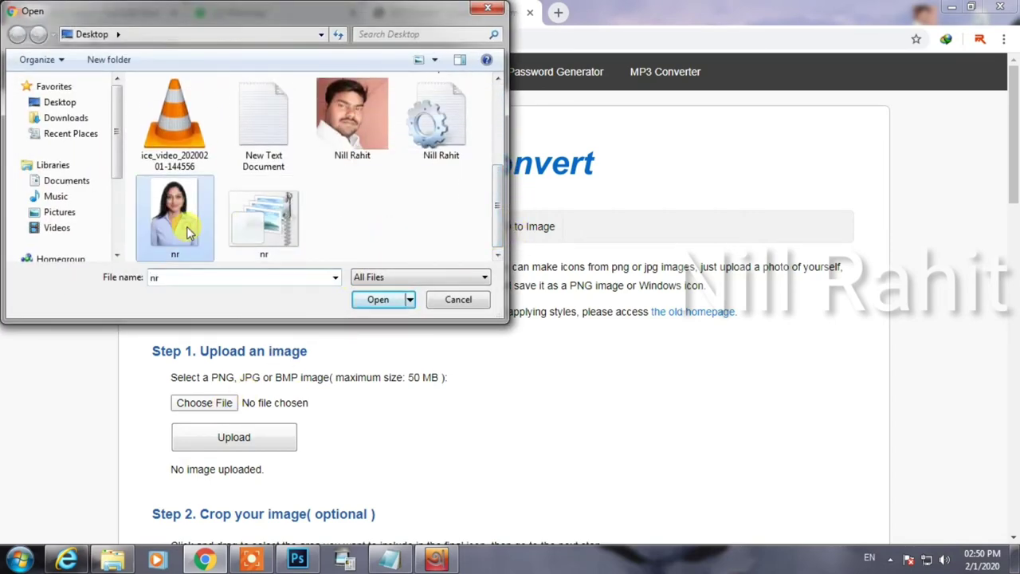
pyautogui.click(371, 297)
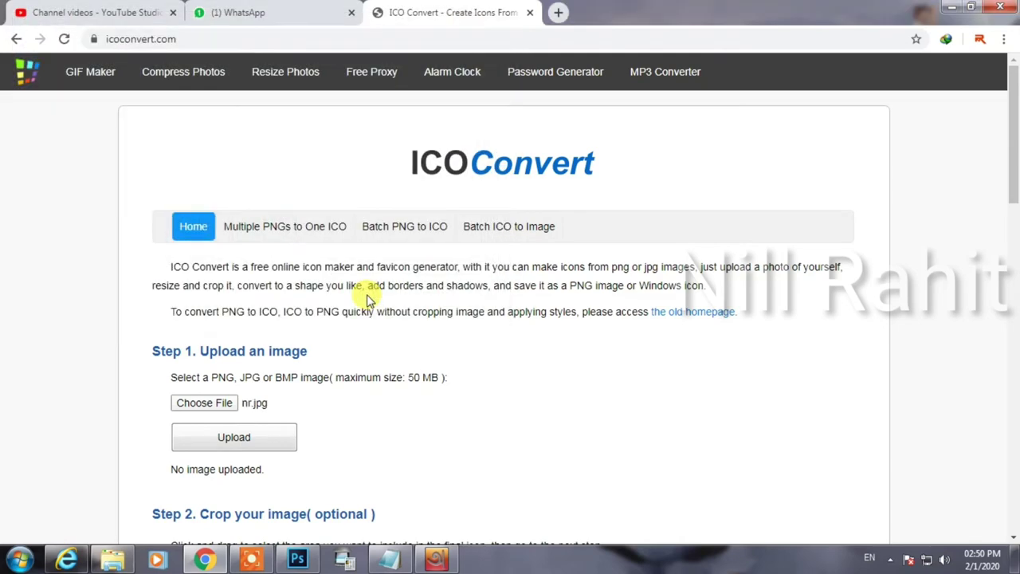
pyautogui.click(275, 438)
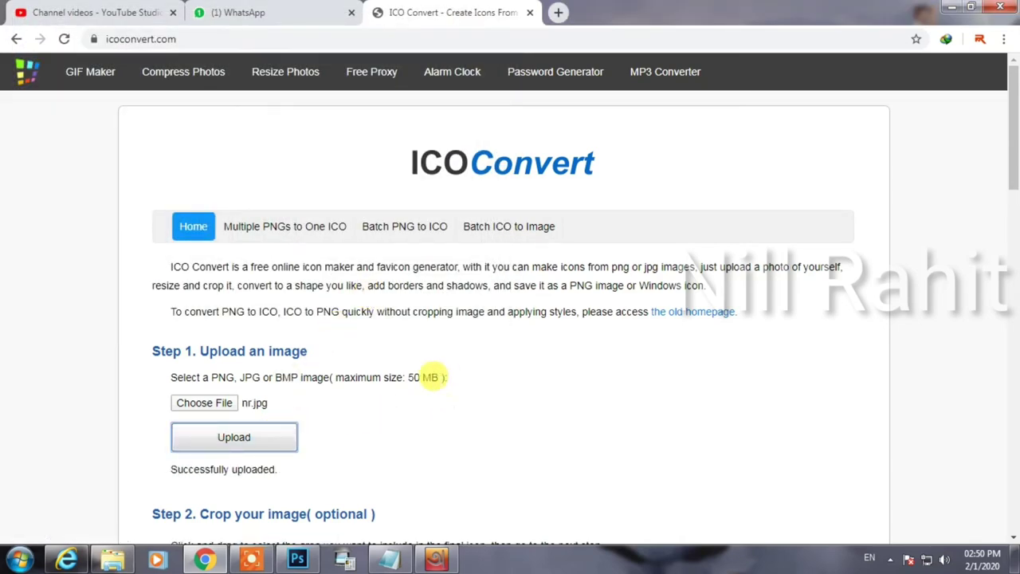
pyautogui.moveTo(159, 458)
pyautogui.mouseDown()
pyautogui.moveTo(189, 485)
pyautogui.moveTo(297, 494)
pyautogui.mouseUp()
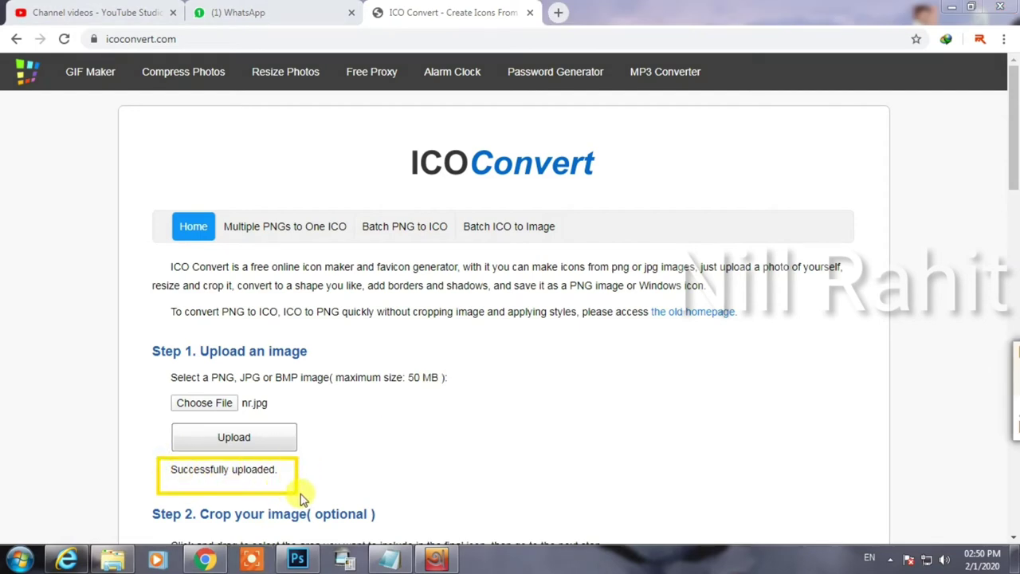
pyautogui.hotkey('ctrl', 'z')
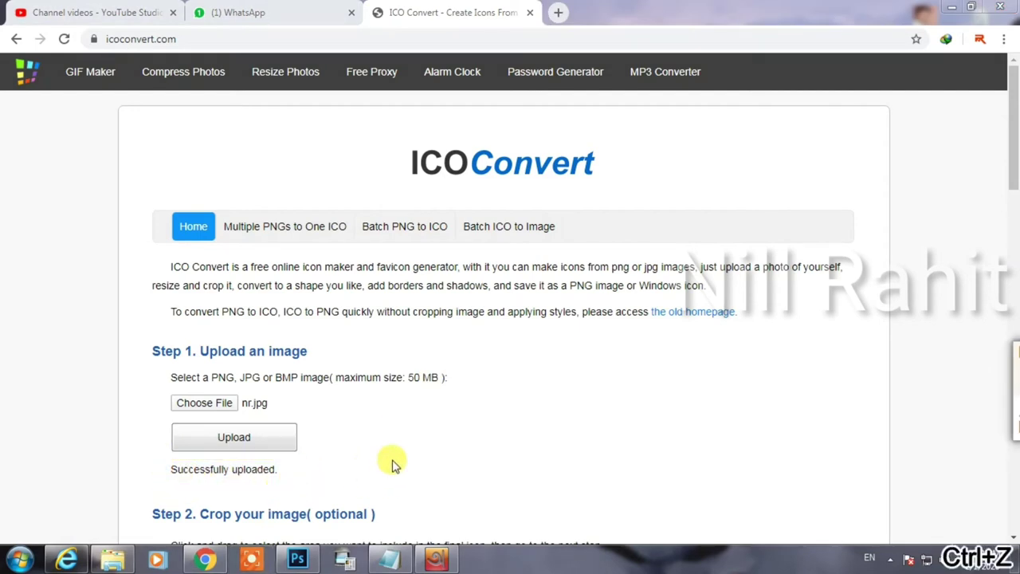
# - Convert the uploaded, uncropped photo to a Windows ICO icon without applying any style, and download the result
pyautogui.scroll(-5, 392, 462)
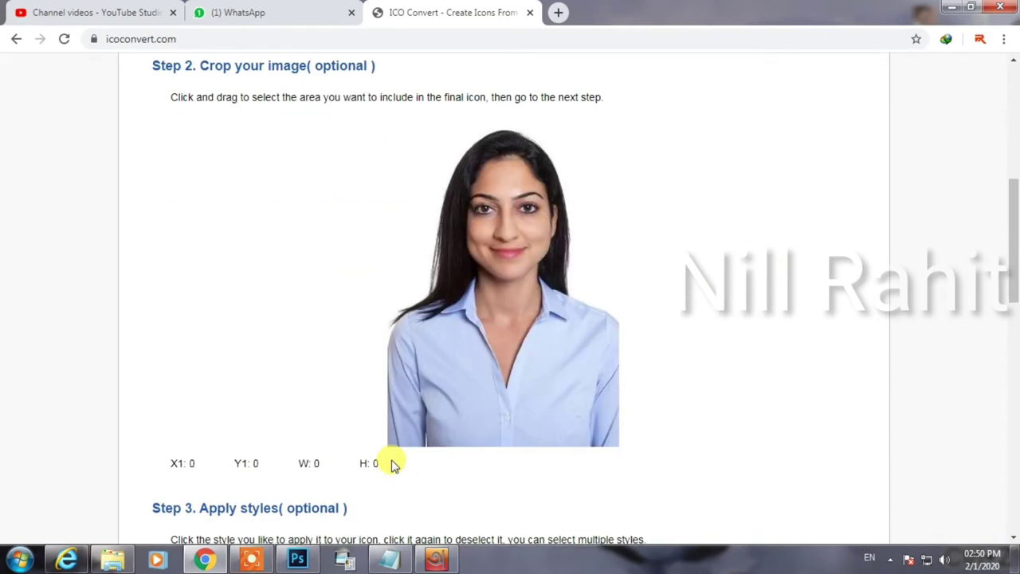
pyautogui.scroll(-2, 385, 454)
pyautogui.scroll(-5, 298, 346)
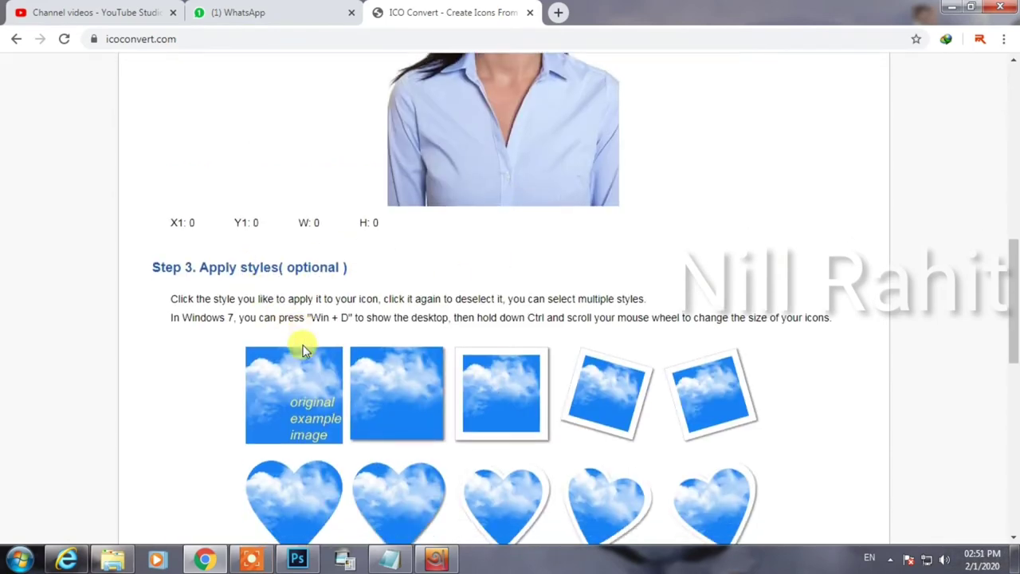
pyautogui.scroll(-4, 303, 348)
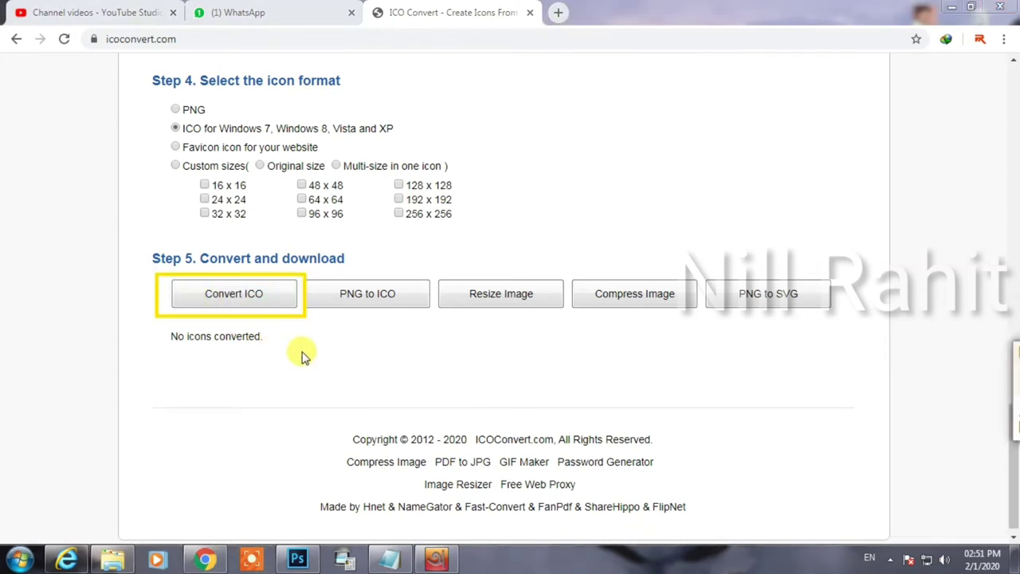
pyautogui.click(288, 311)
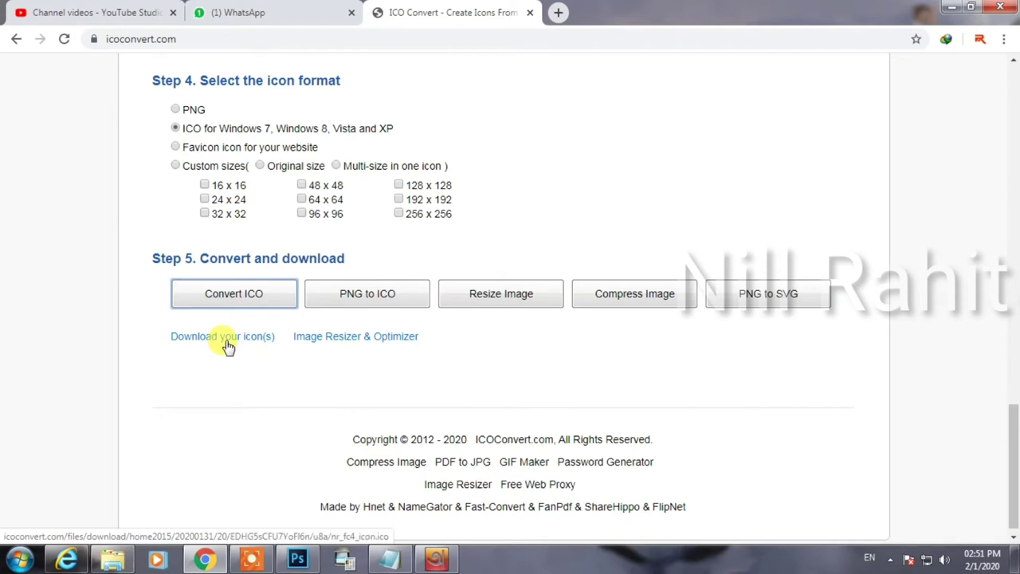
pyautogui.moveTo(160, 322)
pyautogui.mouseDown()
pyautogui.moveTo(230, 359)
pyautogui.moveTo(293, 364)
pyautogui.mouseUp()
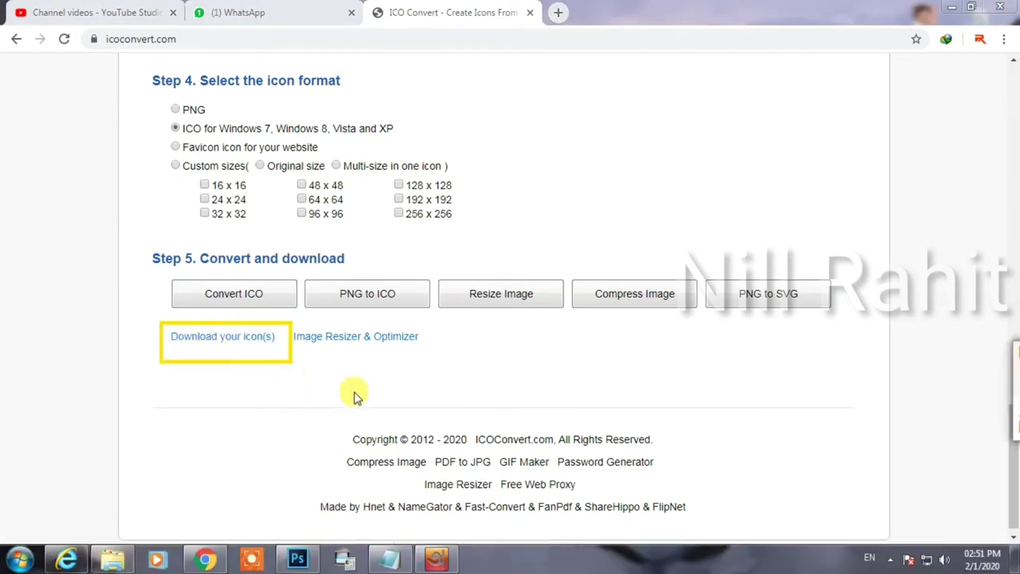
pyautogui.hotkey('ctrl', 'z')
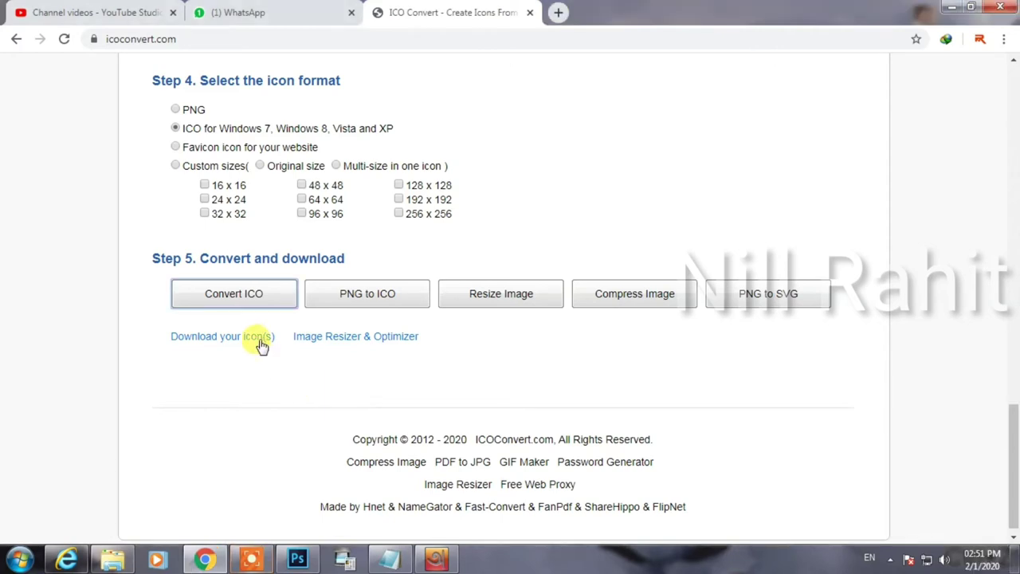
pyautogui.click(258, 340)
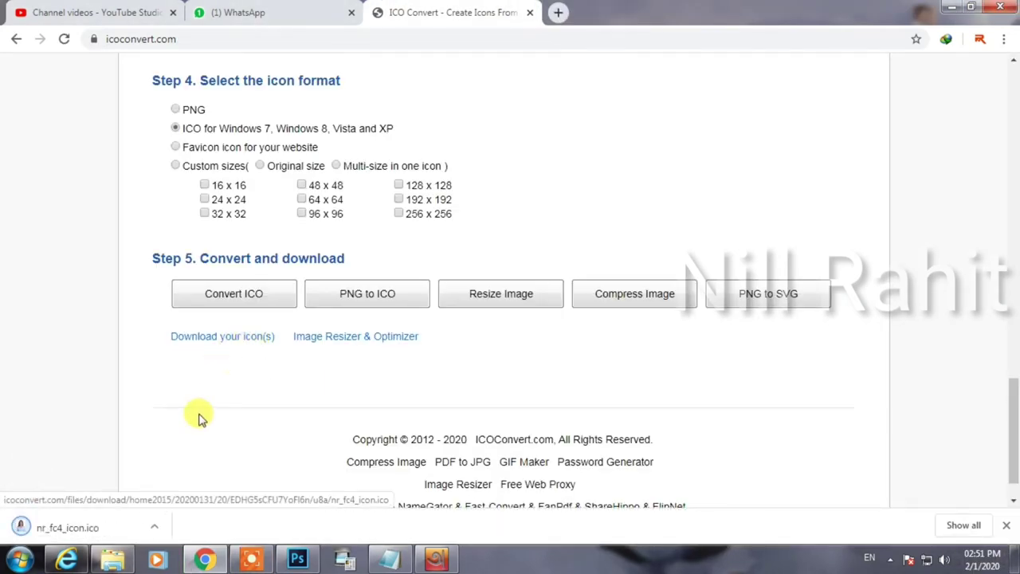
# - Show the downloaded nr_fc4_icon.ico in its folder and transfer it to the desktop
pyautogui.click(155, 526)
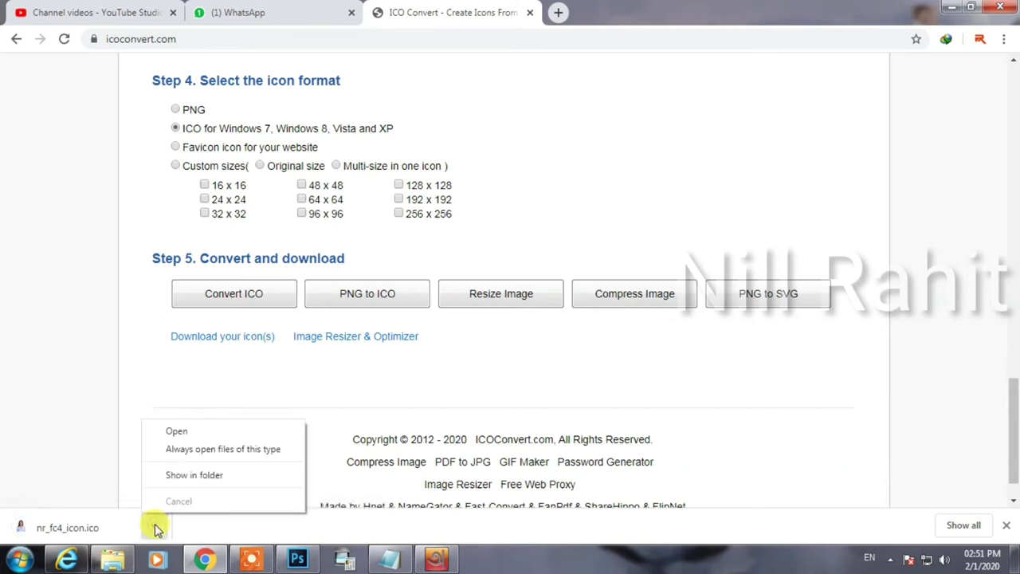
pyautogui.click(194, 475)
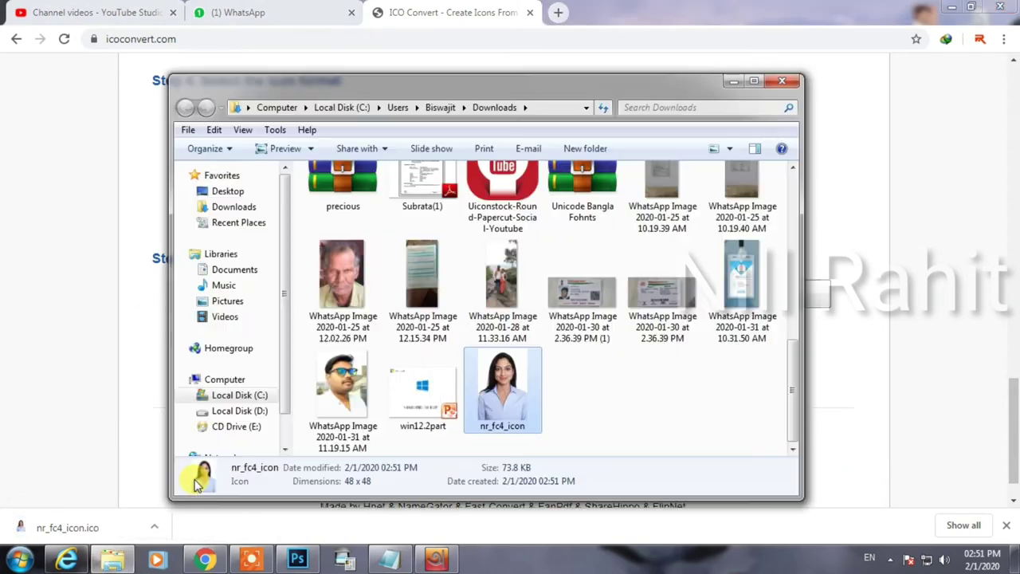
pyautogui.rightClick(499, 396)
pyautogui.click(539, 309)
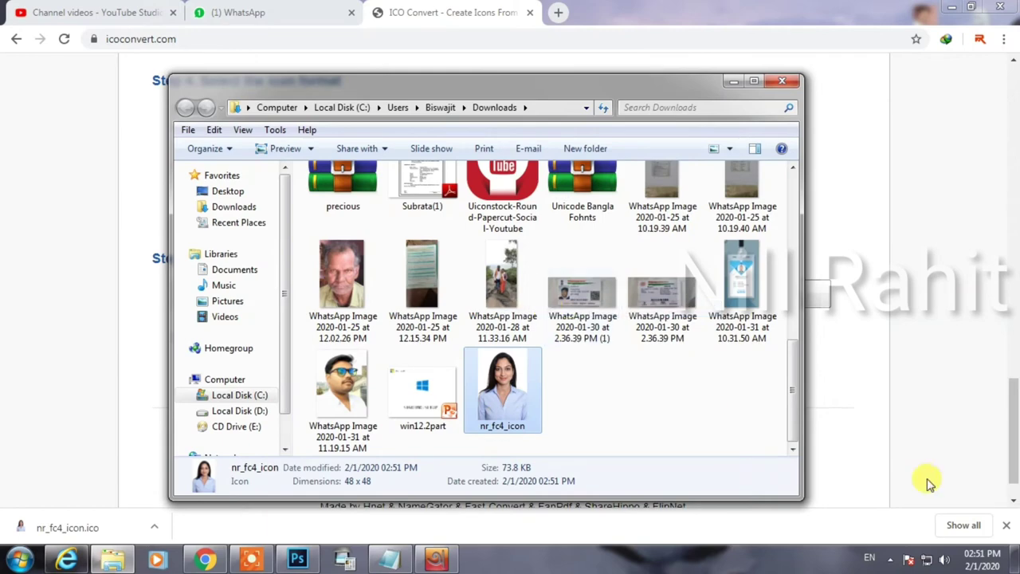
pyautogui.click(1014, 558)
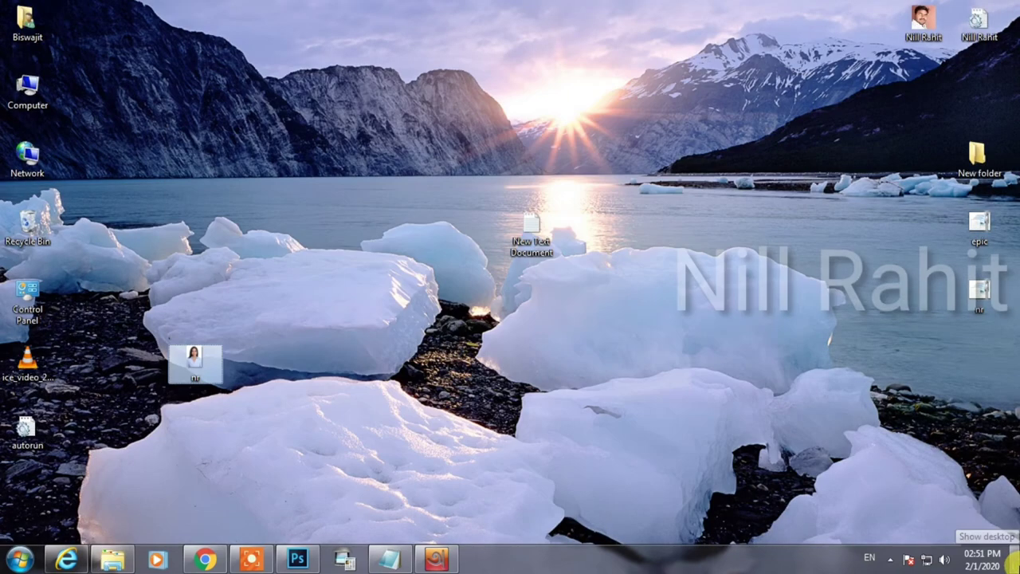
pyautogui.rightClick(367, 212)
pyautogui.click(401, 273)
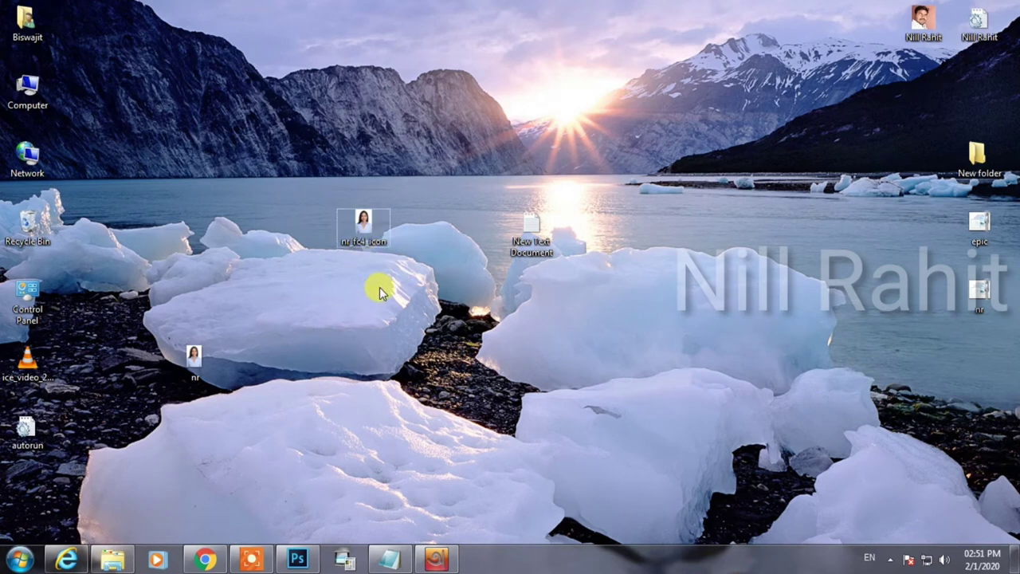
# - Rename the nr_fc4_icon file on the desktop as autorun and arrange it together with the autorun.inf file
pyautogui.rightClick(363, 243)
pyautogui.click(397, 514)
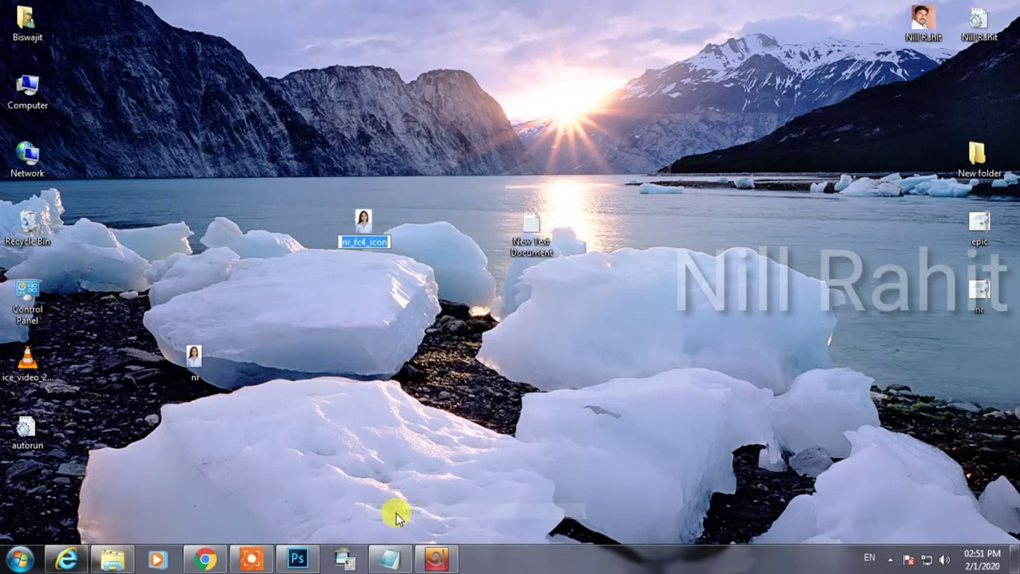
pyautogui.write('autorun')
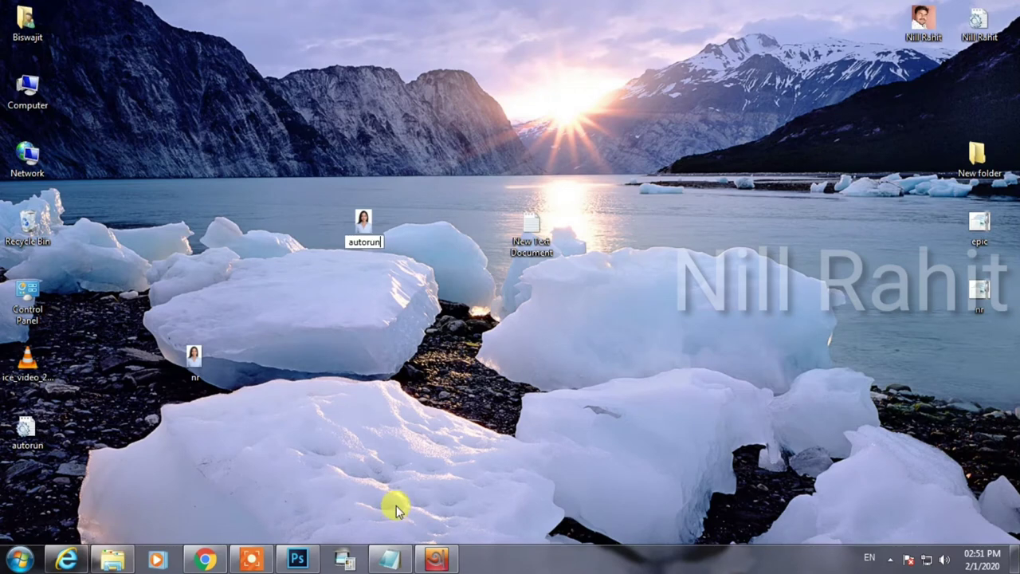
pyautogui.press('Return')
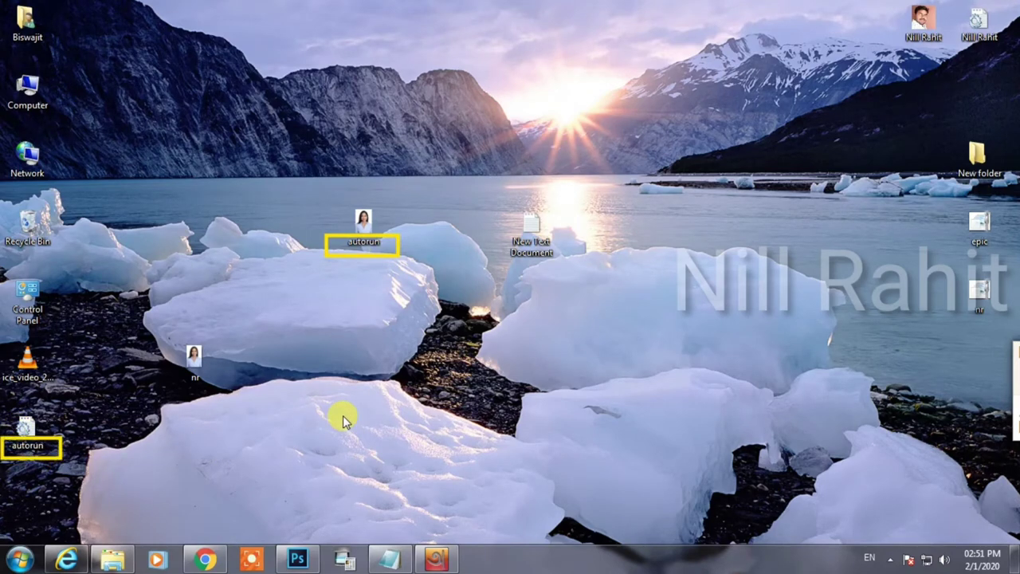
pyautogui.hotkey('ctrl', 'z')
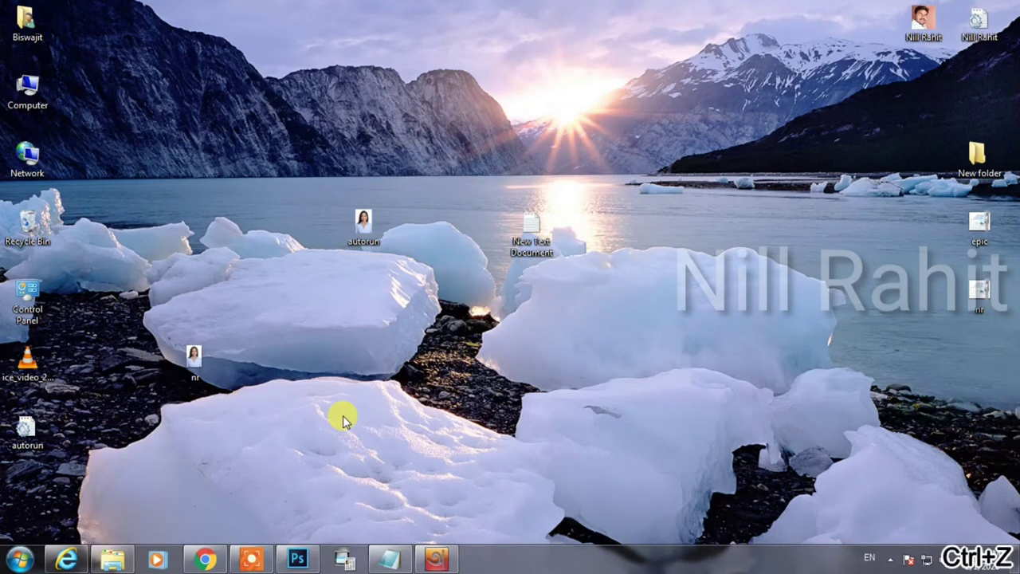
pyautogui.moveTo(27, 426); pyautogui.dragTo(360, 172)
pyautogui.moveTo(296, 127); pyautogui.dragTo(439, 177)
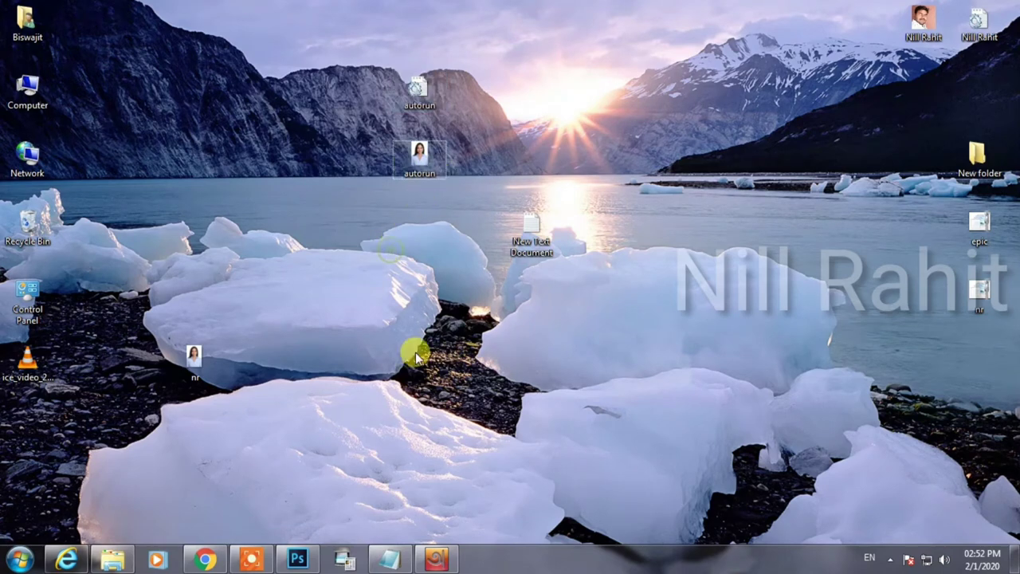
# - Switch to the Bengali notes and add the second numbered item "২। Photo কে ico তে convert করতে হবে।"
pyautogui.click(389, 558)
pyautogui.press('Return')
pyautogui.write('২।')
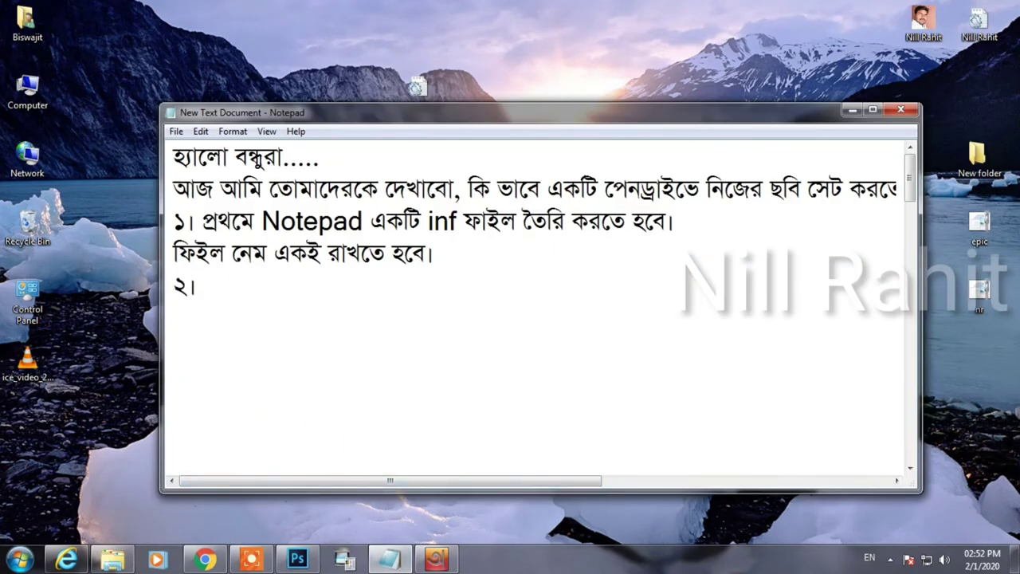
pyautogui.write(' Photo কে ico')
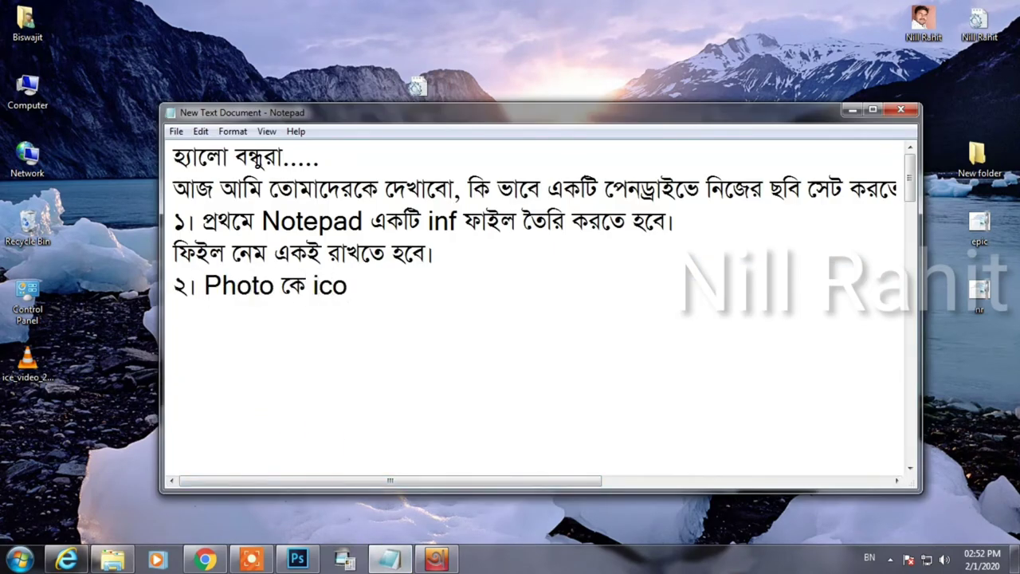
pyautogui.write(' তে convert কর')
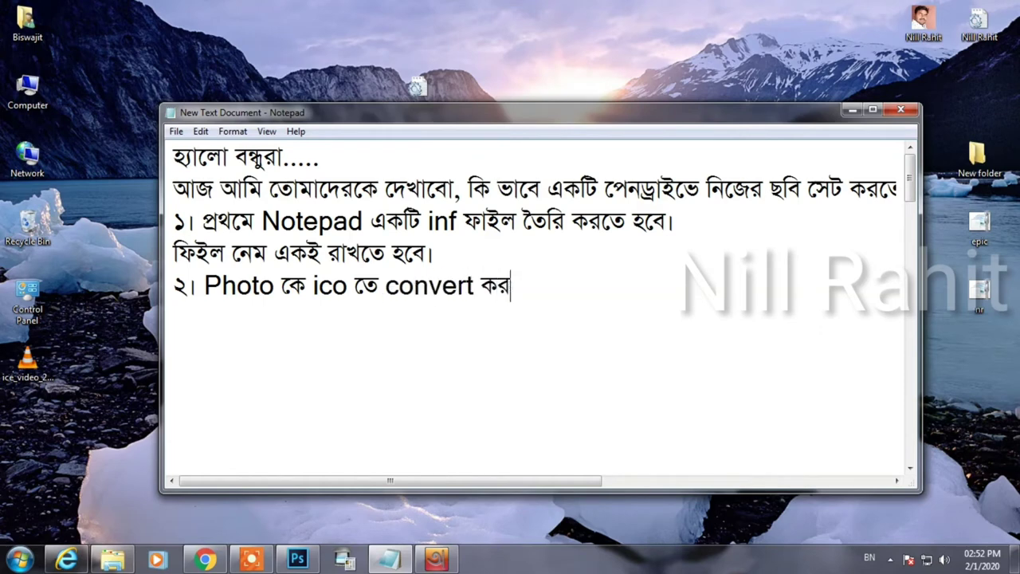
pyautogui.write('তে হবে।')
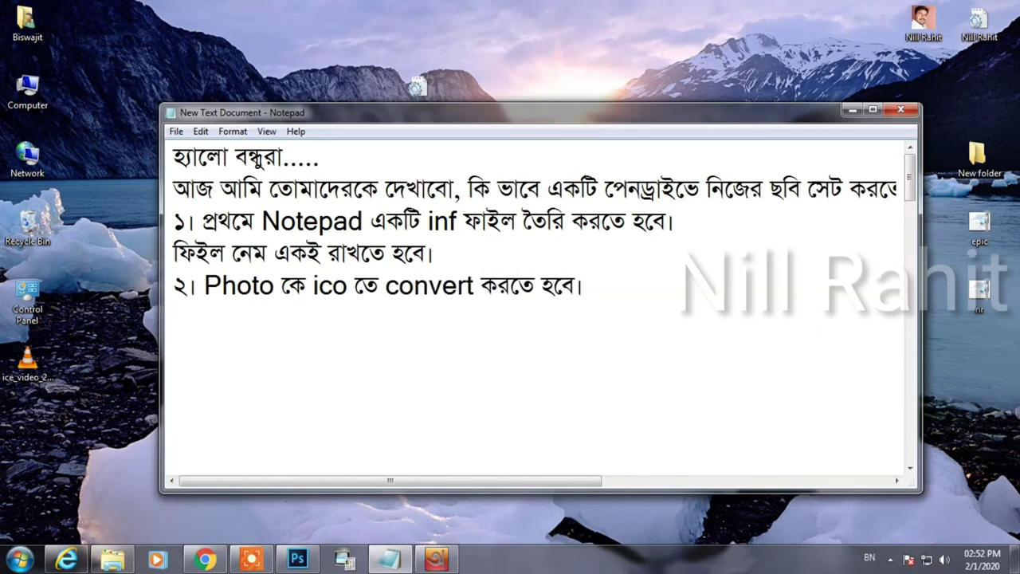
# - Add the line "যেটা আগেই convert করে নিয়েছি।" below the second item of the Bengali notes
pyautogui.press('Return')
pyautogui.write('খ')
pyautogui.write('যেটা আগে')
pyautogui.write('ই')
pyautogui.hotkey('alt', 'shift')
pyautogui.write('convert ')
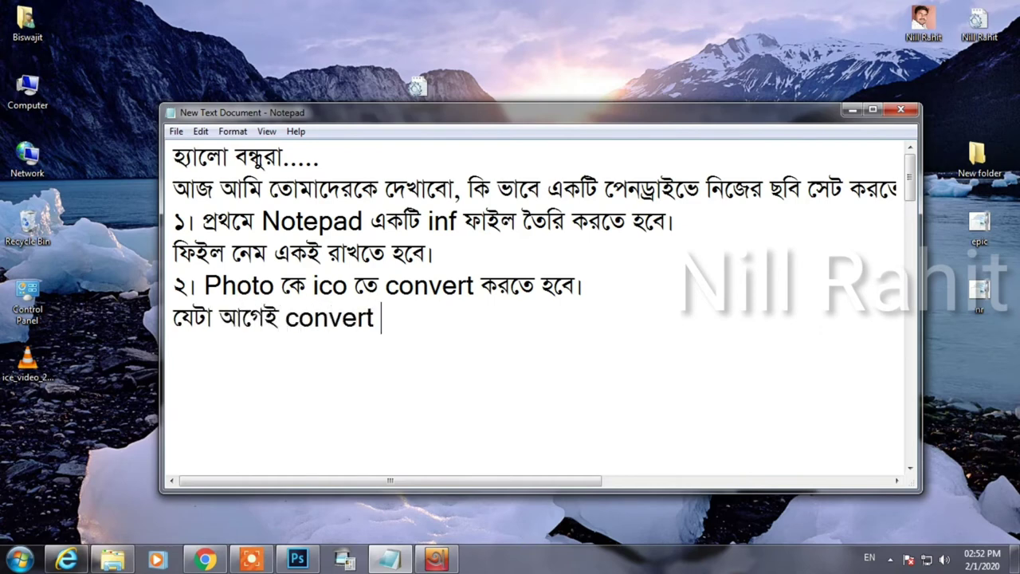
pyautogui.write('kre')
pyautogui.press('BackSpace')
pyautogui.press('BackSpace')
pyautogui.press('BackSpace')
pyautogui.hotkey('alt', 'shift')
pyautogui.write('করে নিয়েছি')
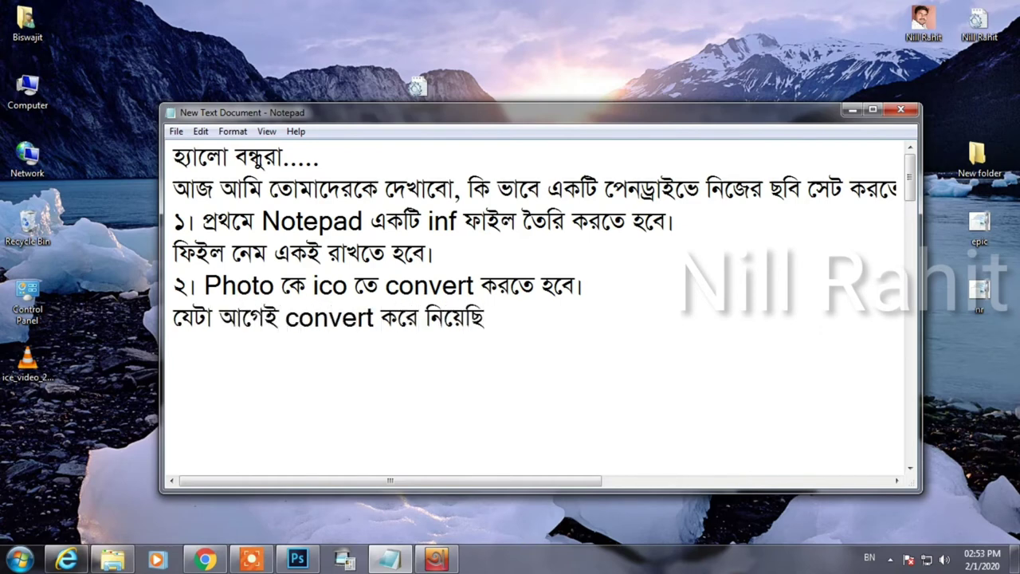
pyautogui.write('।')
# - Add the third numbered item "৩। Pendrive টিকে Formate ফরমেট করতে হবে।" on a new line of the notes
pyautogui.press('Return')
pyautogui.write('৩।')
pyautogui.hotkey('alt', 'shift')
pyautogui.write('Pendrive')
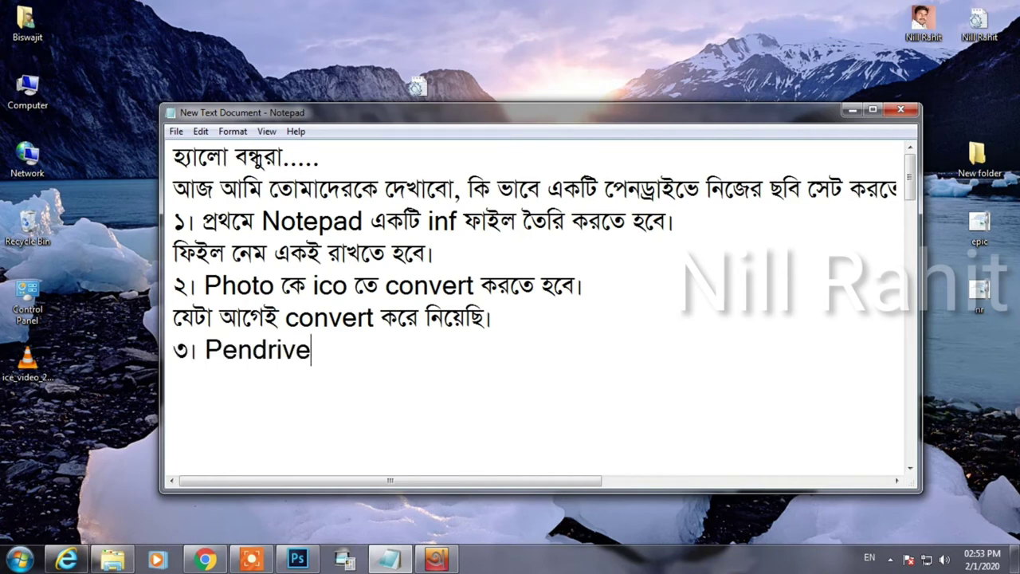
pyautogui.write(' টিকে')
pyautogui.hotkey('alt', 'shift')
pyautogui.write('Formate ')
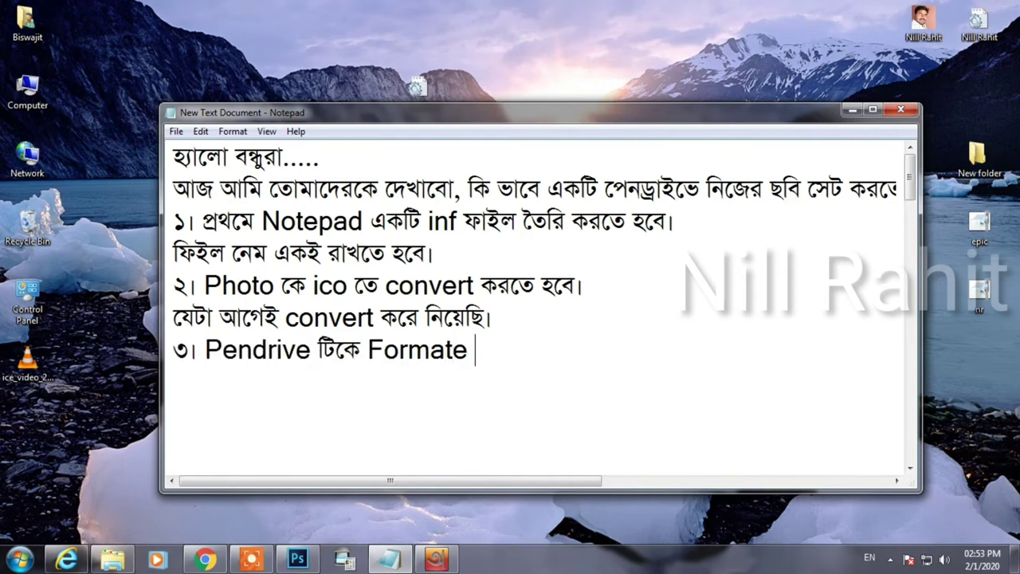
pyautogui.write('kr\\e')
pyautogui.click(602, 254)
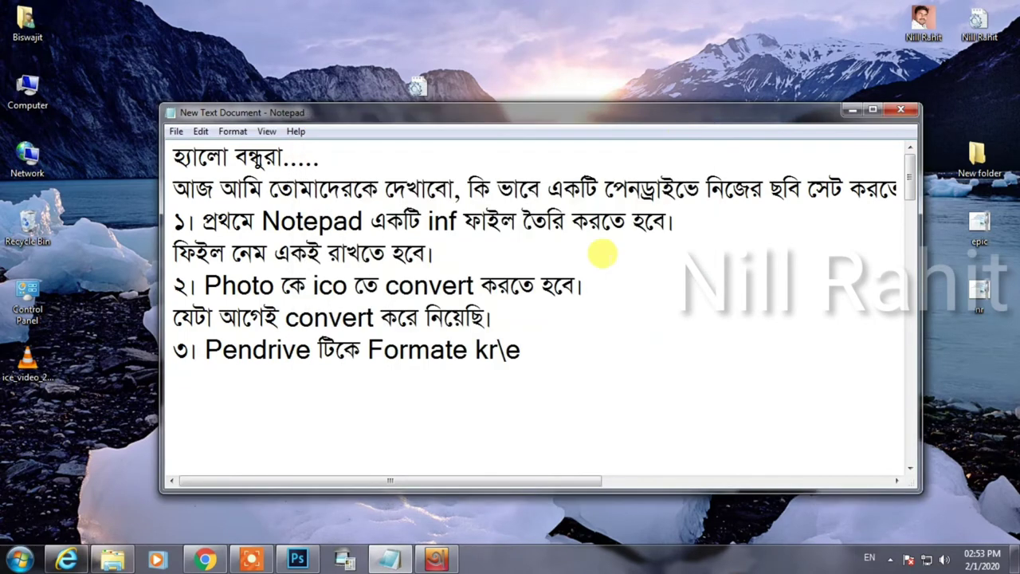
pyautogui.hotkey('alt', 'shift')
pyautogui.write('ফরমেট করতে হবে।')
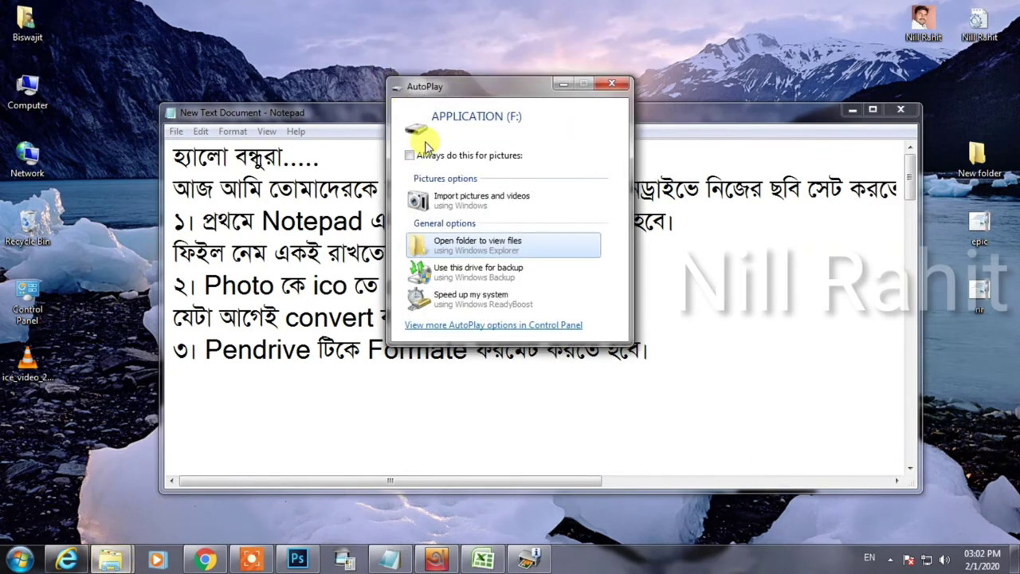
# - Open the inserted pen drive from AutoPlay and list the computer's drives in Details view
pyautogui.moveTo(512, 92); pyautogui.dragTo(833, 70)
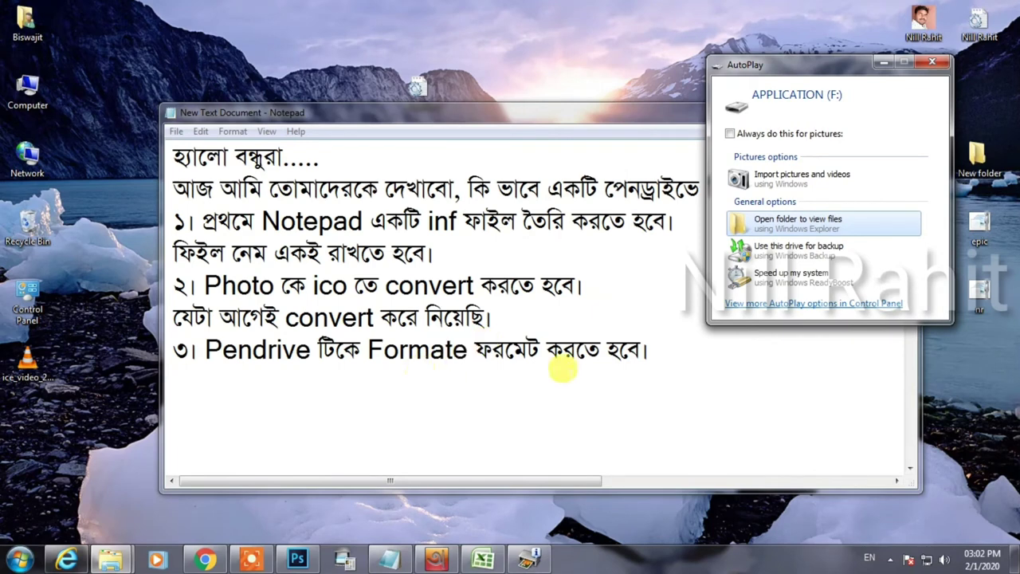
pyautogui.click(660, 352)
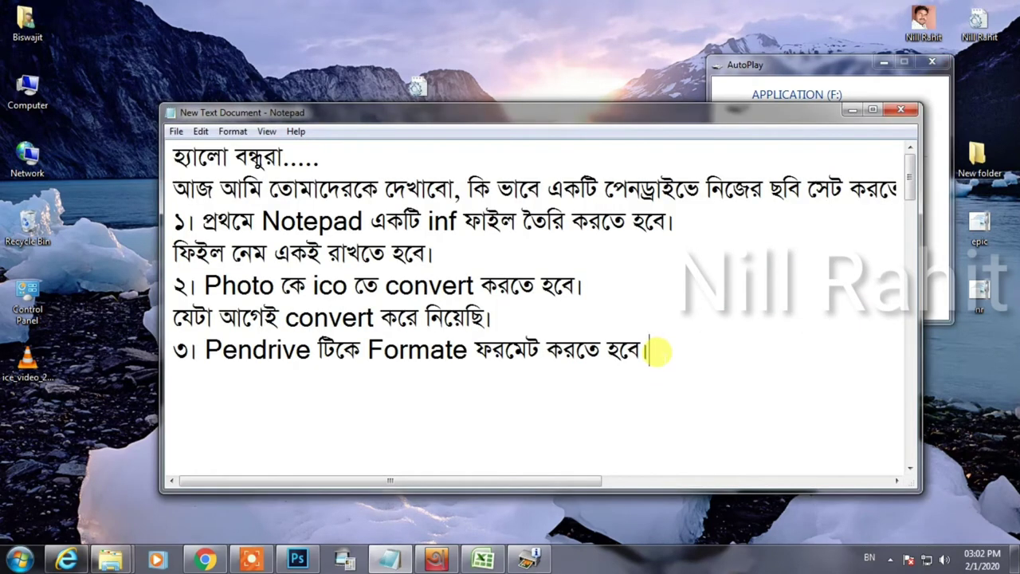
pyautogui.click(788, 74)
pyautogui.click(782, 223)
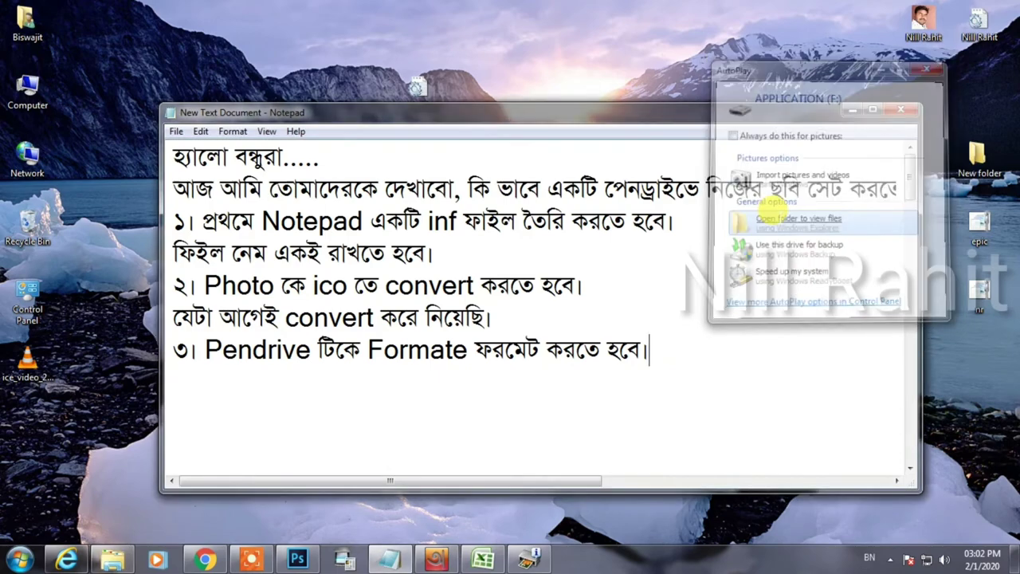
pyautogui.moveTo(570, 135); pyautogui.dragTo(638, 48)
pyautogui.click(273, 365)
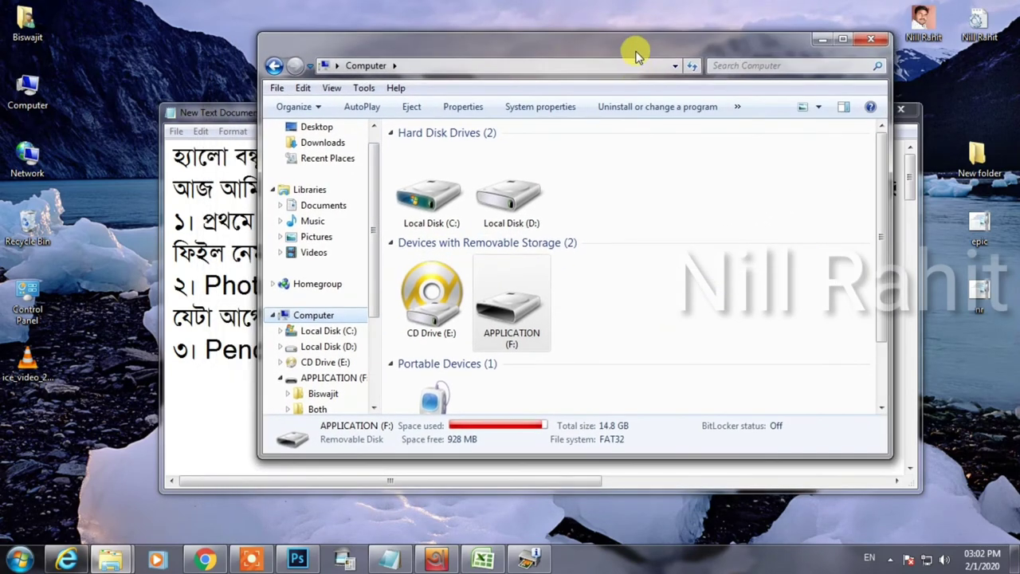
pyautogui.click(819, 108)
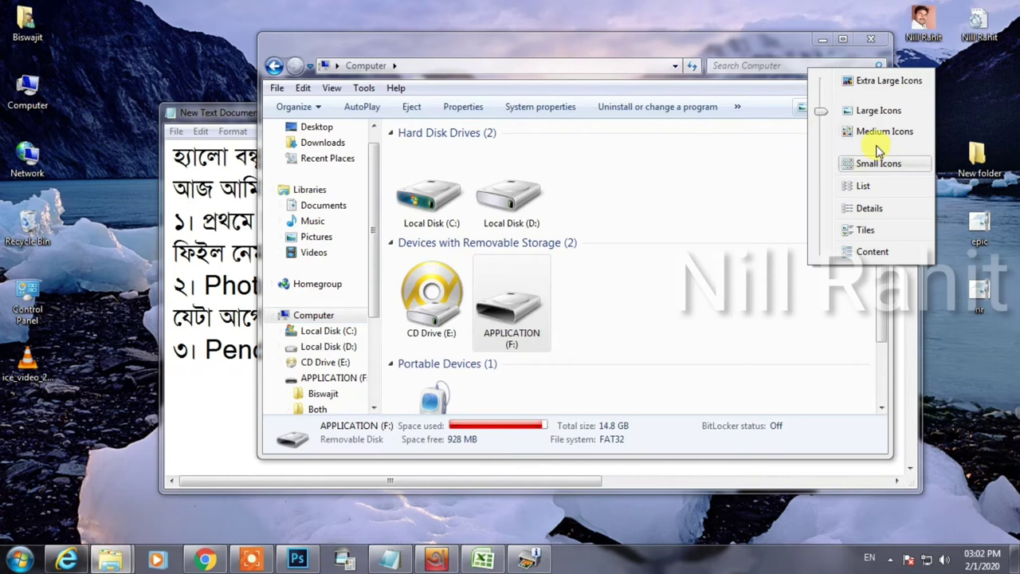
pyautogui.click(870, 208)
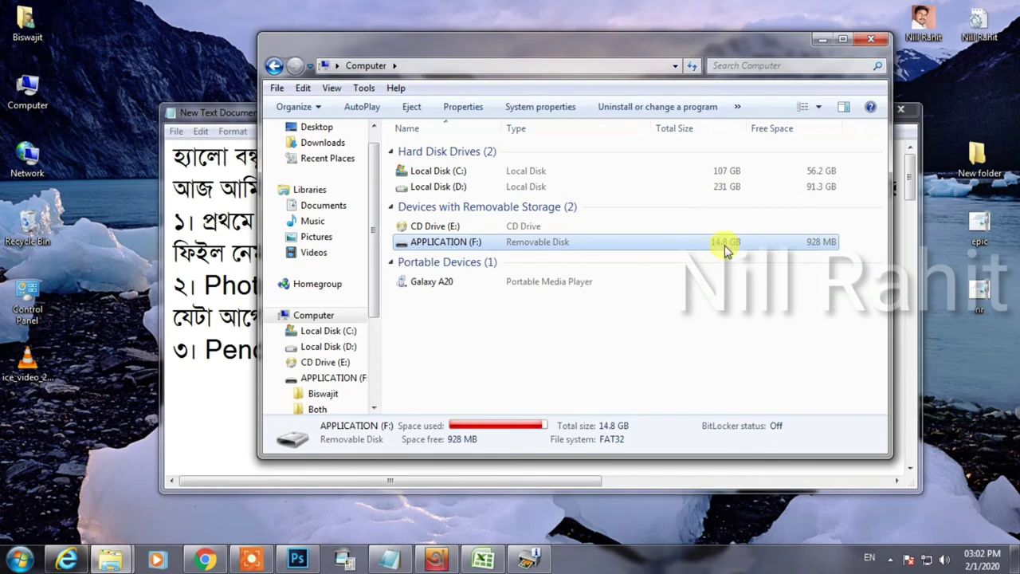
# - Examine the format options for the APPLICATION (F:) drive, leaving without formatting, and close the Explorer window
pyautogui.rightClick(645, 248)
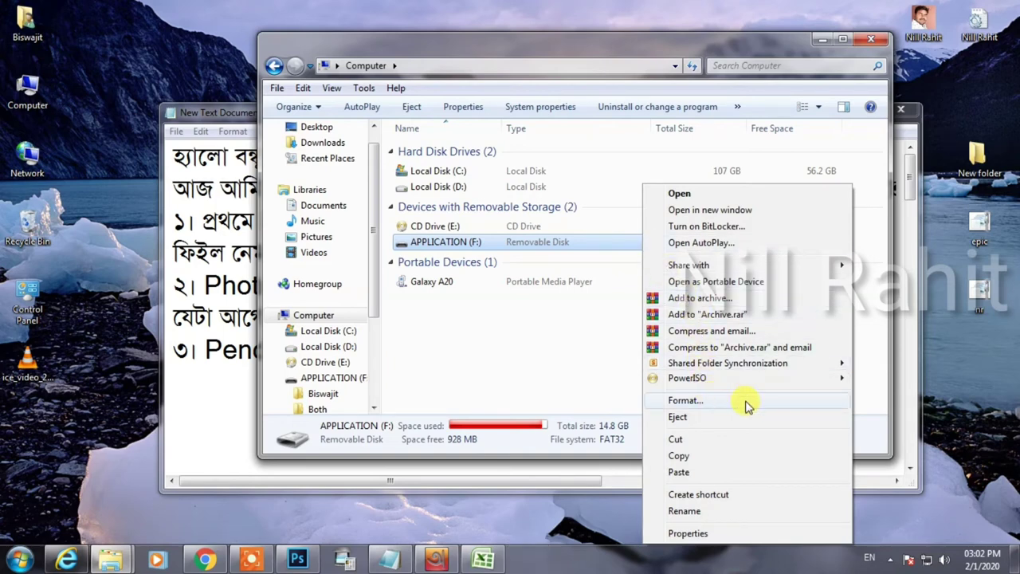
pyautogui.click(804, 406)
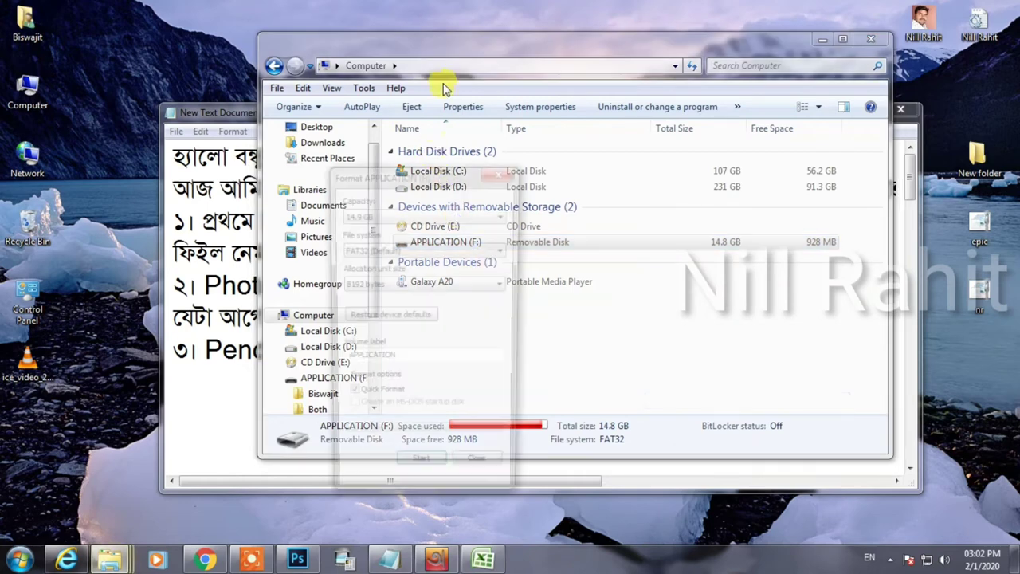
pyautogui.moveTo(457, 169); pyautogui.dragTo(475, 109)
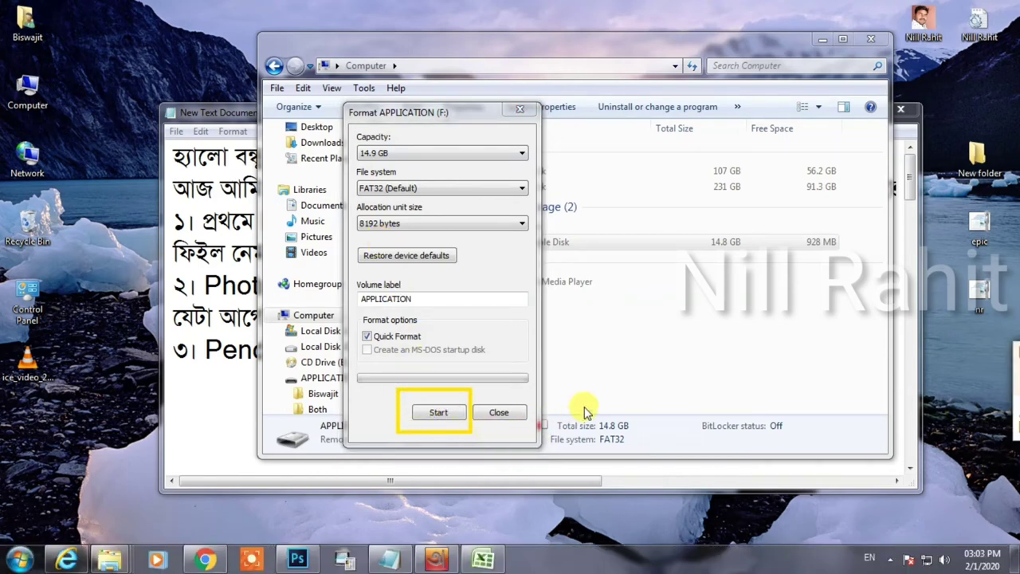
pyautogui.hotkey('ctrl', 'z')
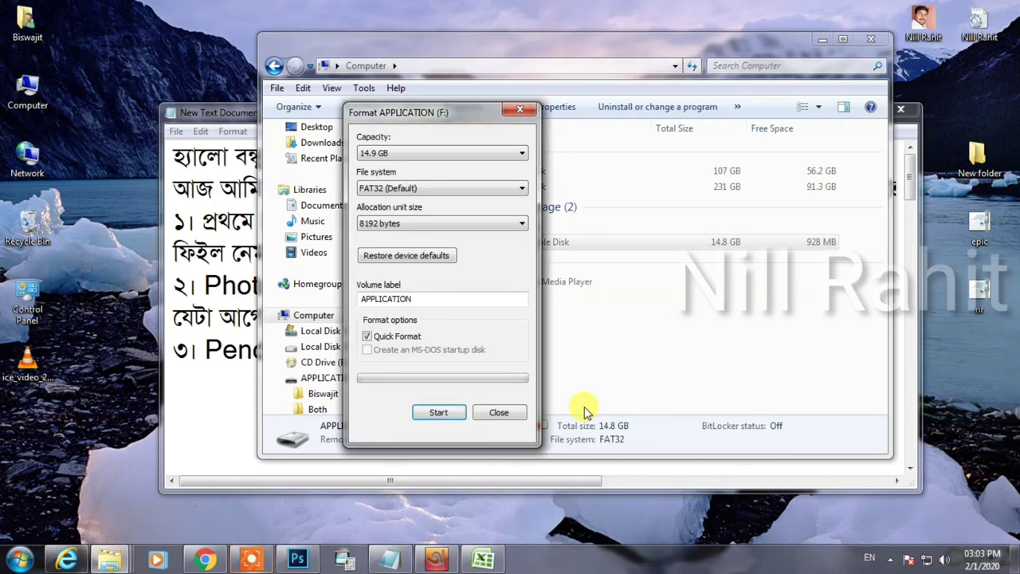
pyautogui.click(515, 412)
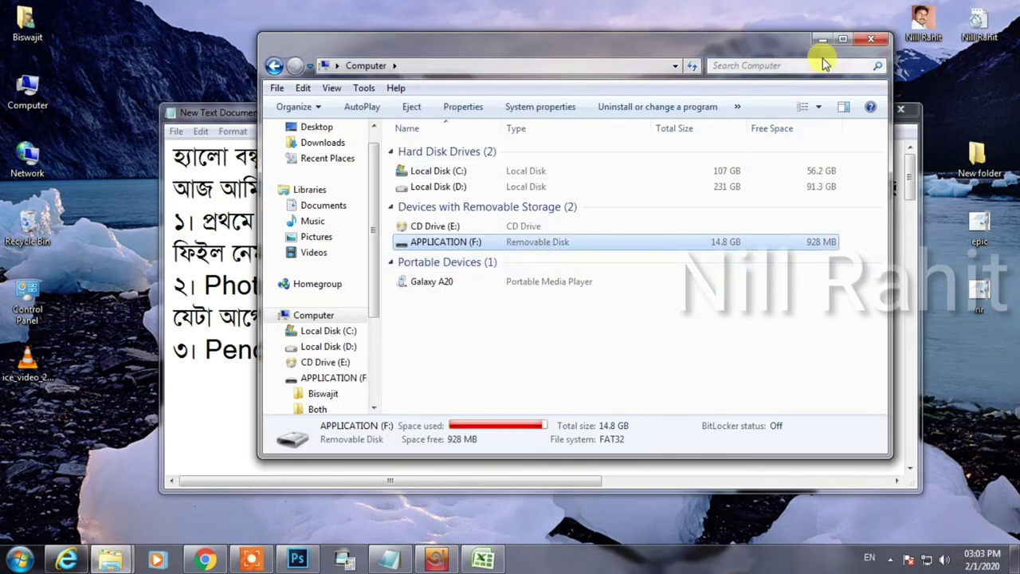
pyautogui.click(870, 42)
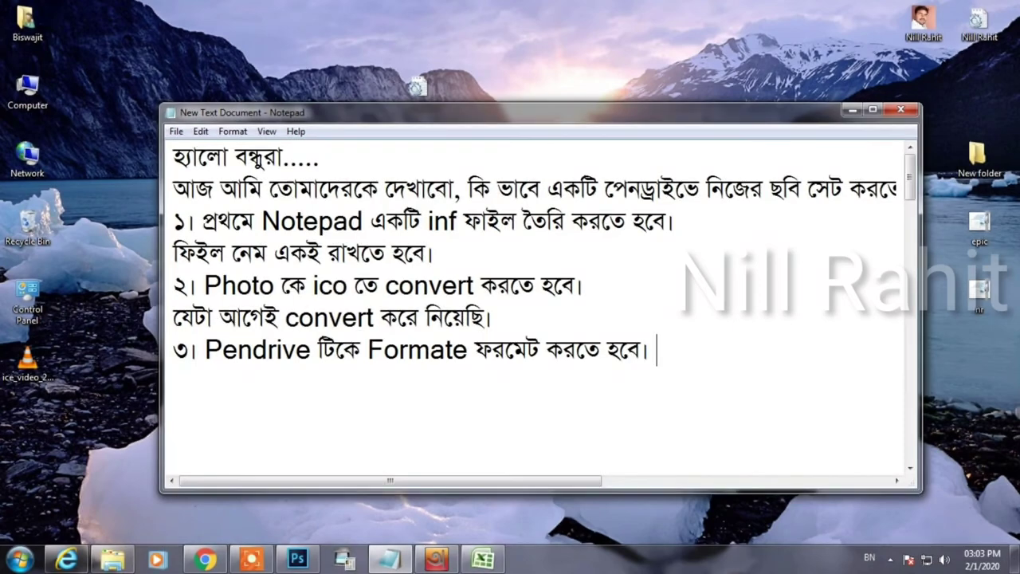
# - Append "আমার পেড্রাইভে ডাটা থাকার কারনে আমি format করছি না।" to the third item of the notes
pyautogui.write('আমার পেড')
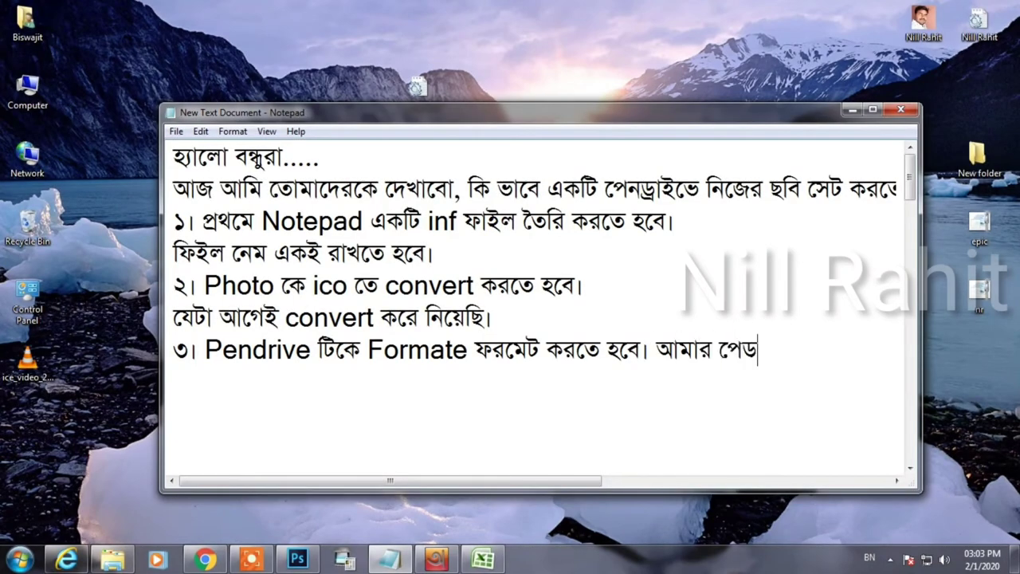
pyautogui.write('্রাইভে')
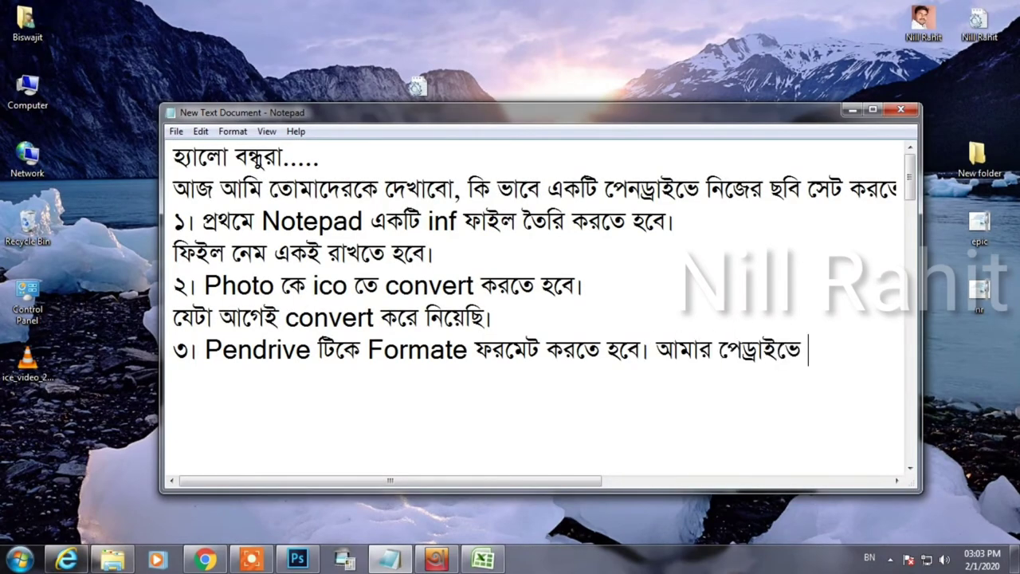
pyautogui.write(' ডাটা থাকার')
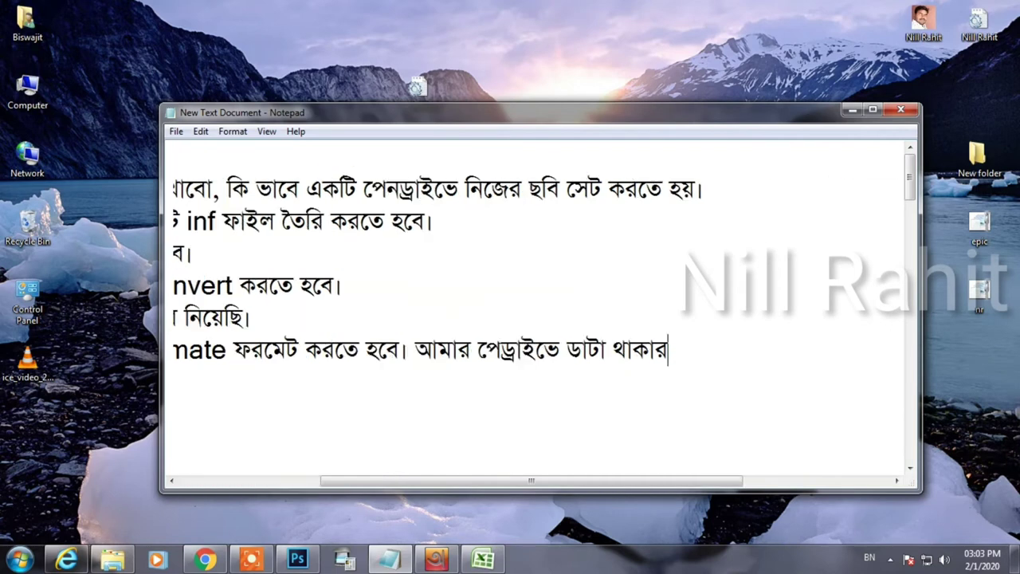
pyautogui.write(' কারনে আমি ')
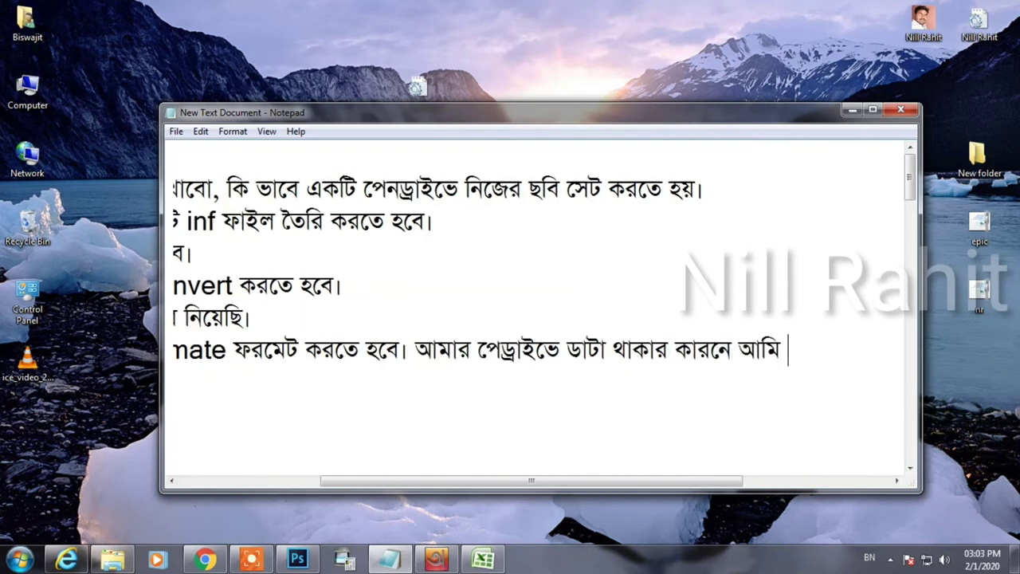
pyautogui.write('format ')
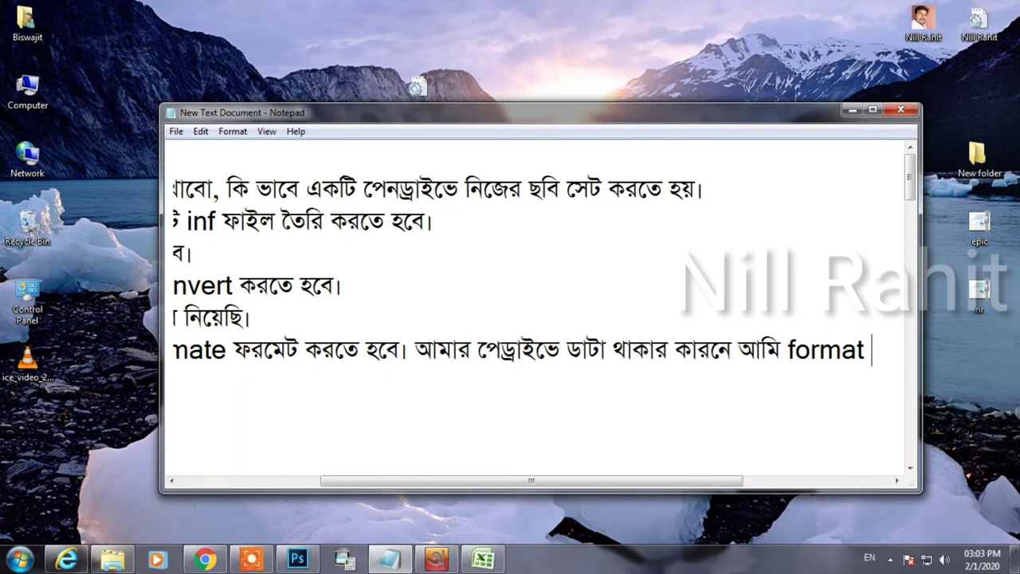
pyautogui.write('করছি না।')
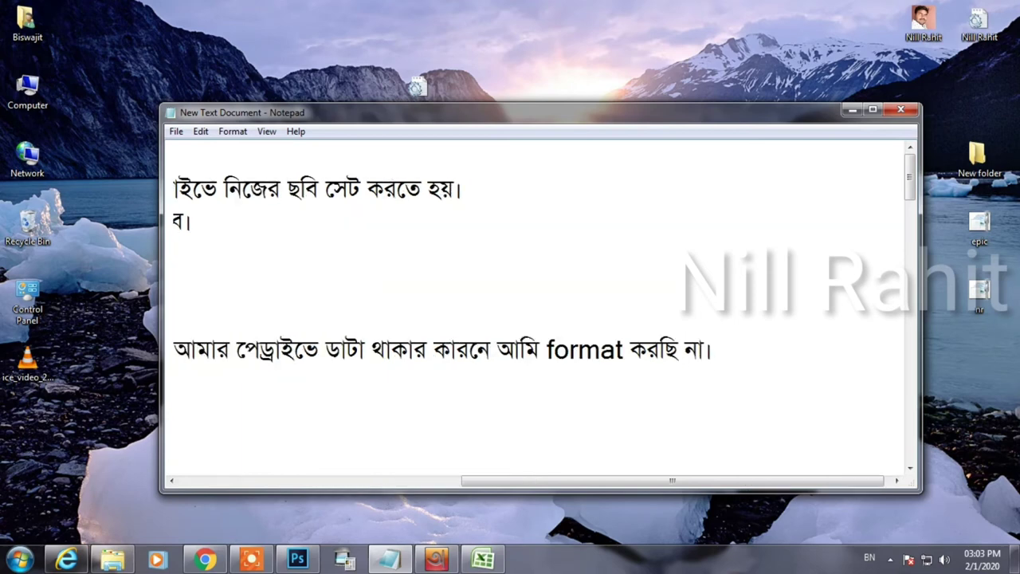
# - Add the line "আপনার অবস্যই Format করবেন।" below the third item
pyautogui.press('Return')
pyautogui.write('আপনার অবস্যি')
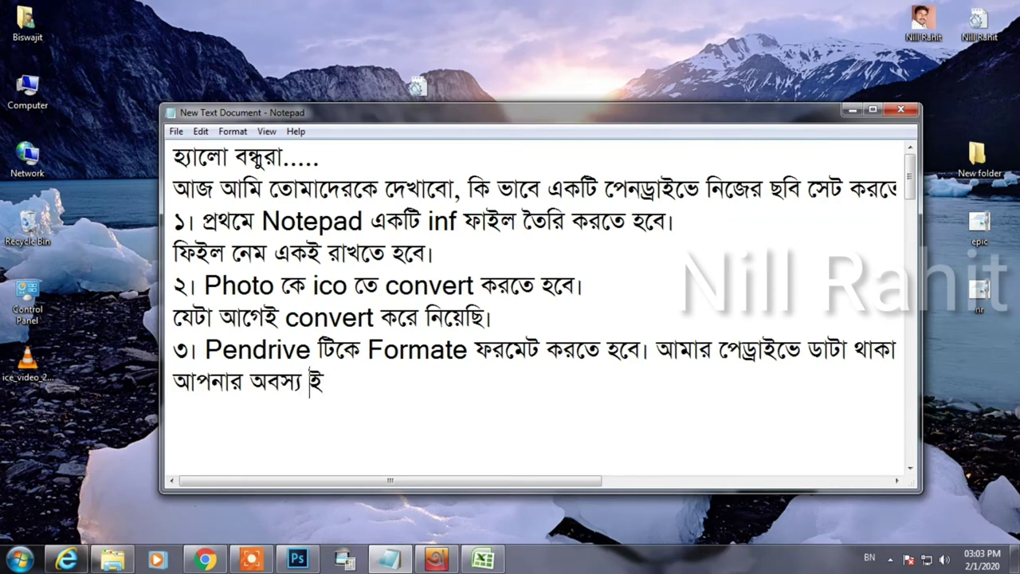
pyautogui.write(' Format করবেন।')
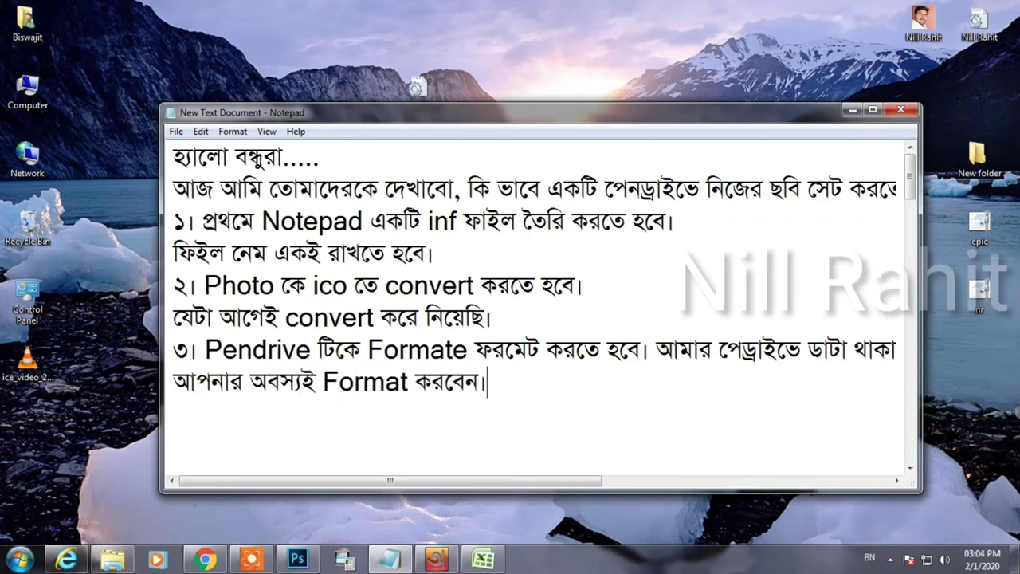
# - Move the notes clear of the autorun files and add "৪। File দুটি copy করে পেনড্রাইভে রাখতে হবে এবং Hide করে দেবেন।" as the fourth item
pyautogui.press('Return')
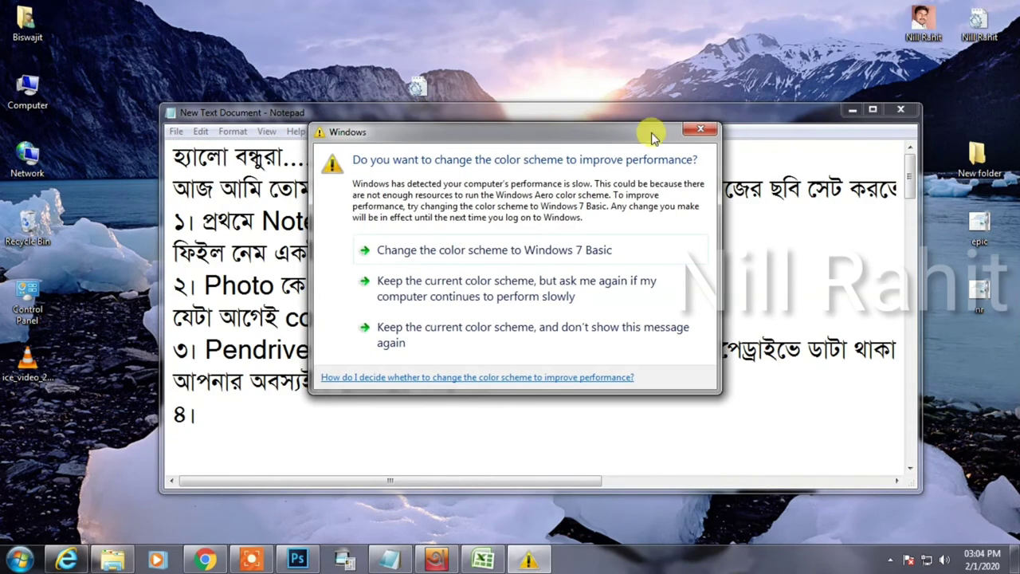
pyautogui.moveTo(452, 112); pyautogui.dragTo(576, 196)
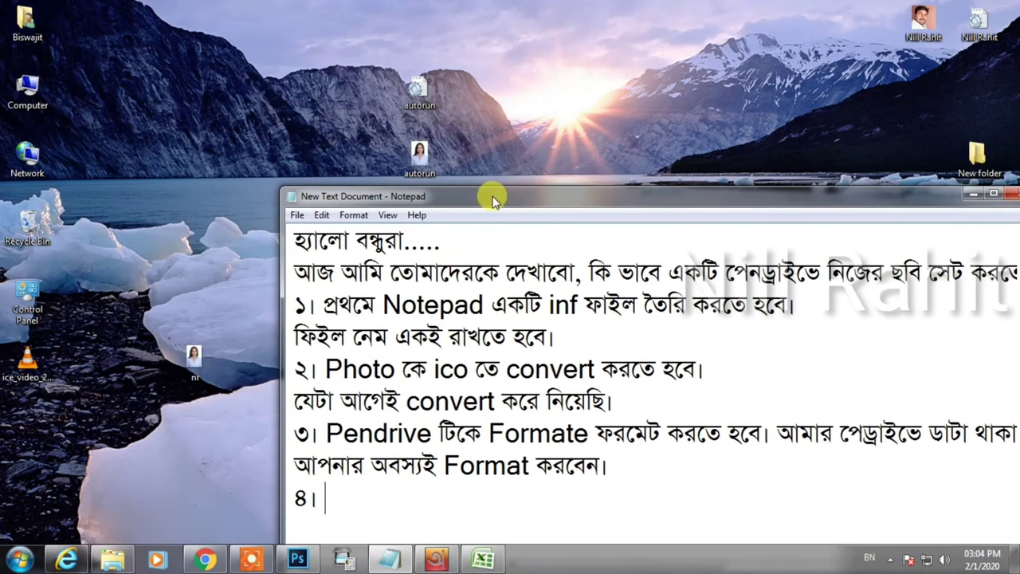
pyautogui.moveTo(486, 199); pyautogui.dragTo(672, 71)
pyautogui.write('৪।')
pyautogui.hotkey('alt', 'shift')
pyautogui.write('File')
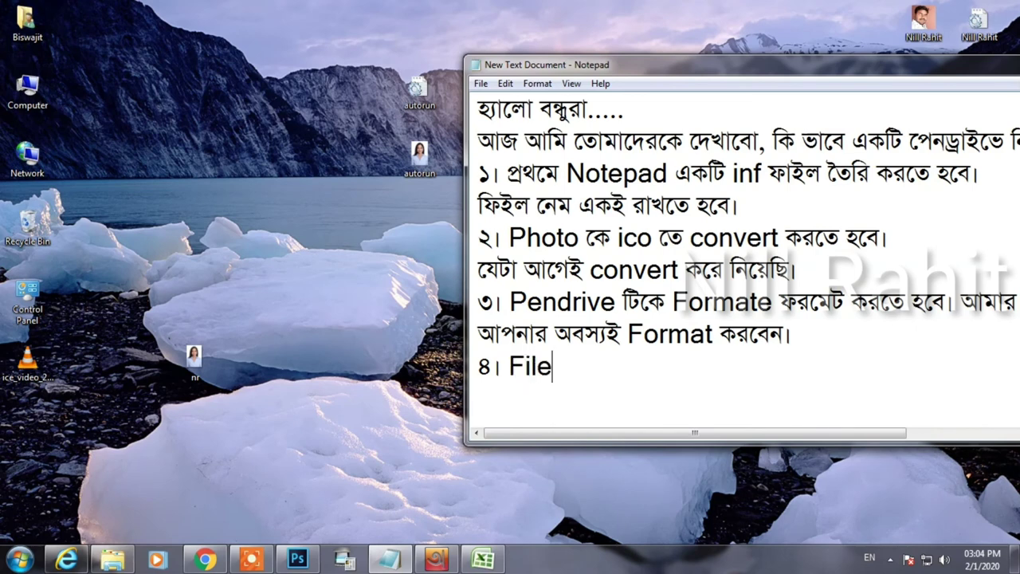
pyautogui.write(' দুটি')
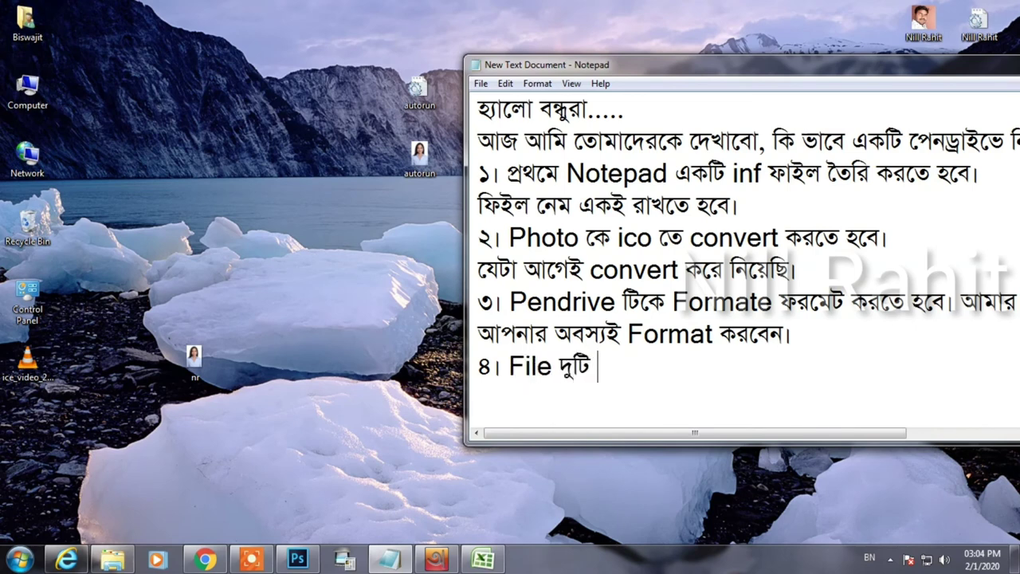
pyautogui.hotkey('alt', 'shift')
pyautogui.write('copy')
pyautogui.hotkey('alt', 'shift')
pyautogui.write('ক')
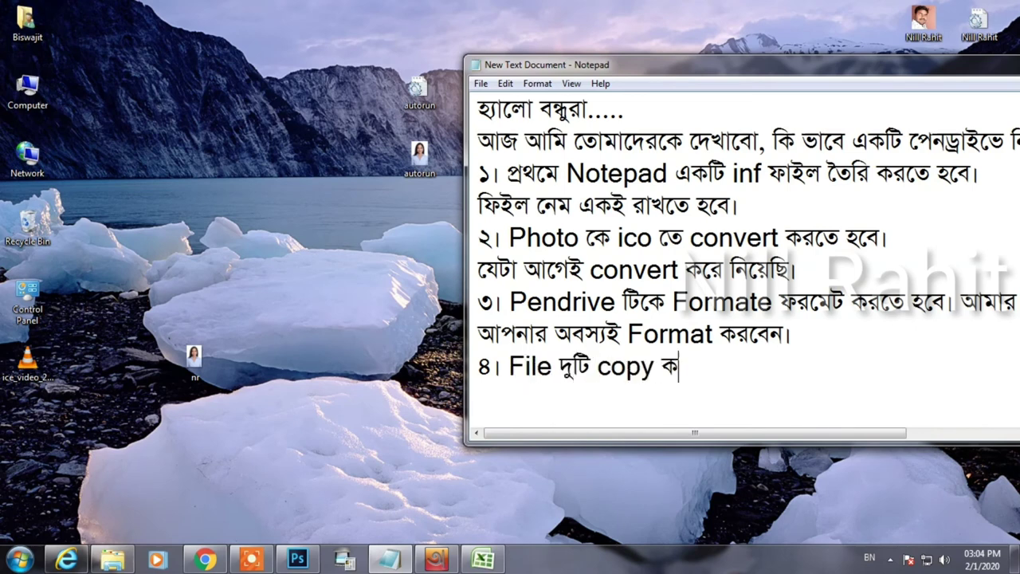
pyautogui.write('রে পেনড্রাইভে রা')
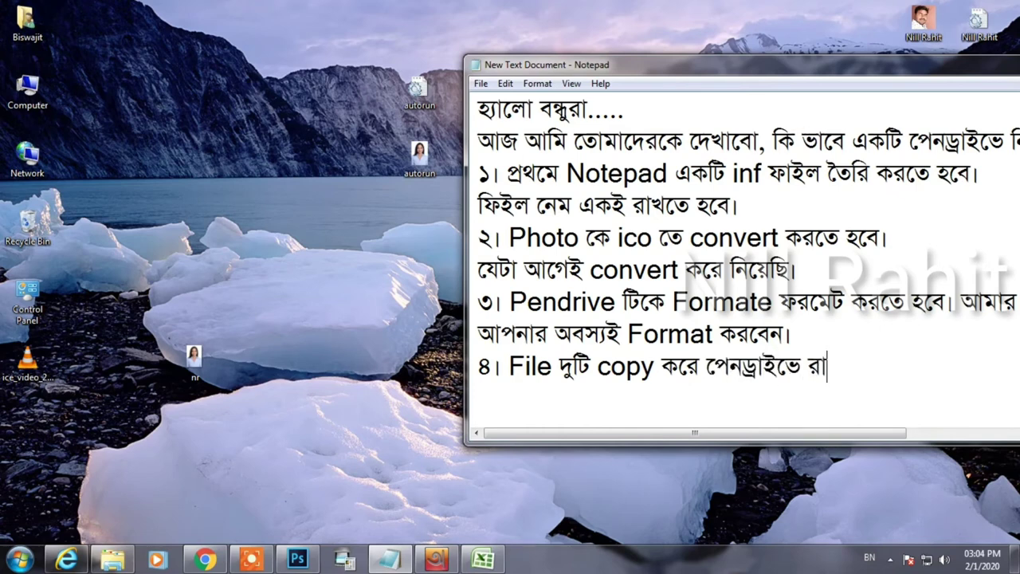
pyautogui.write(' এবং Hide')
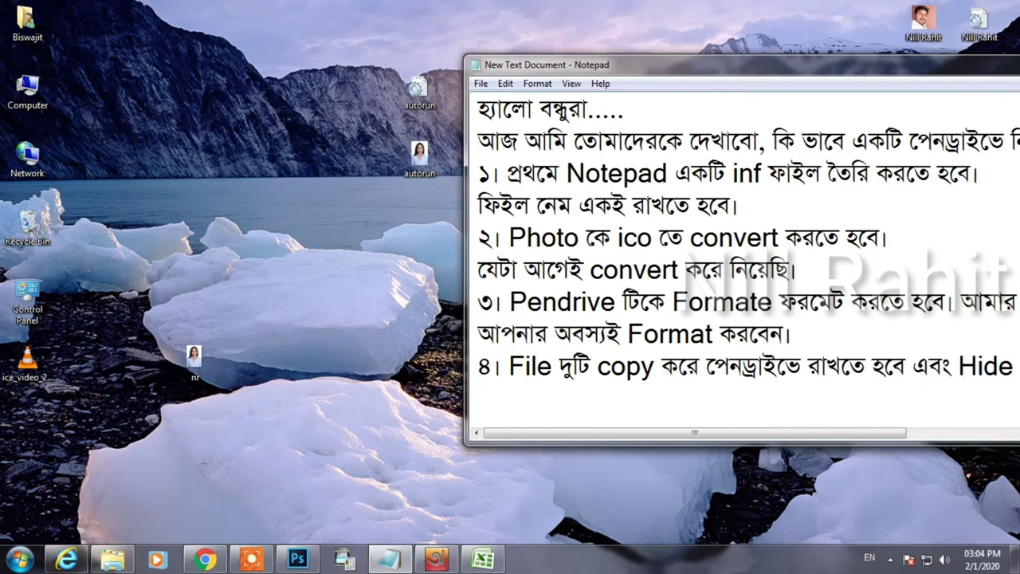
pyautogui.write('করে দেবেন।')
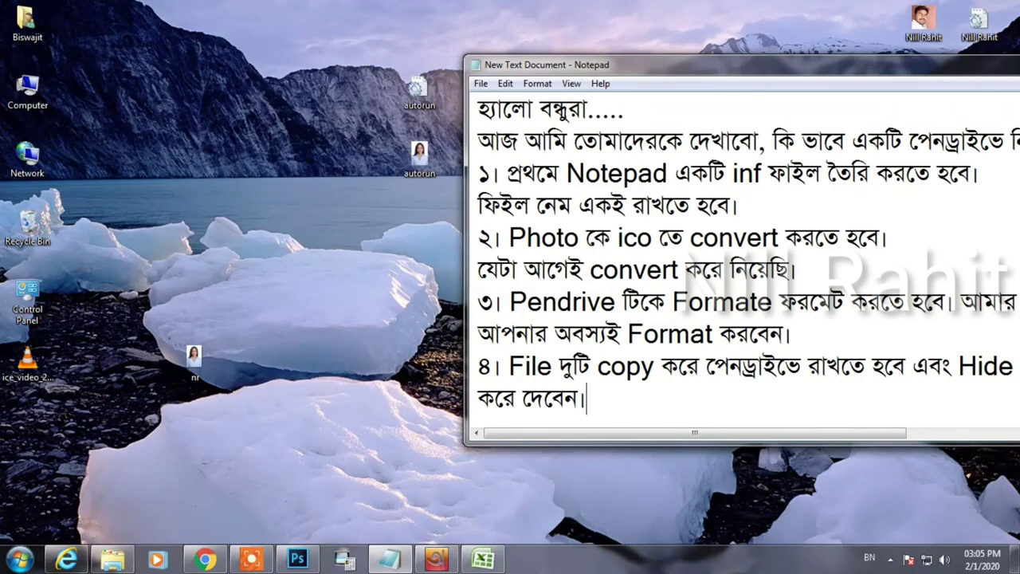
# - Minimize all open windows to show the desktop holding the two autorun files
pyautogui.moveTo(855, 67); pyautogui.dragTo(808, 82)
pyautogui.press('super+d')
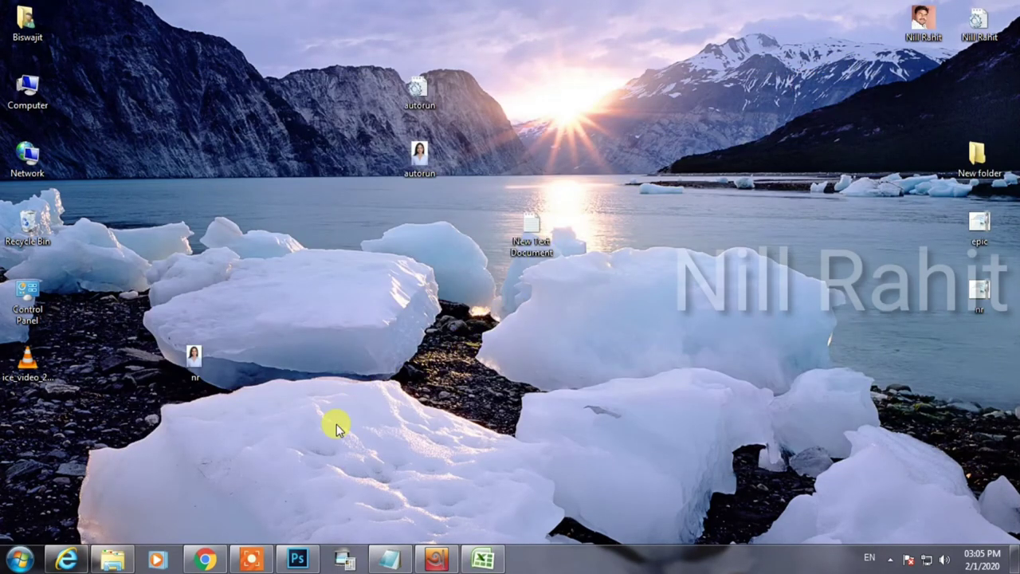
# - Open the APPLICATION (F:) pen drive in a window placed clear of the desktop files
pyautogui.click(112, 561)
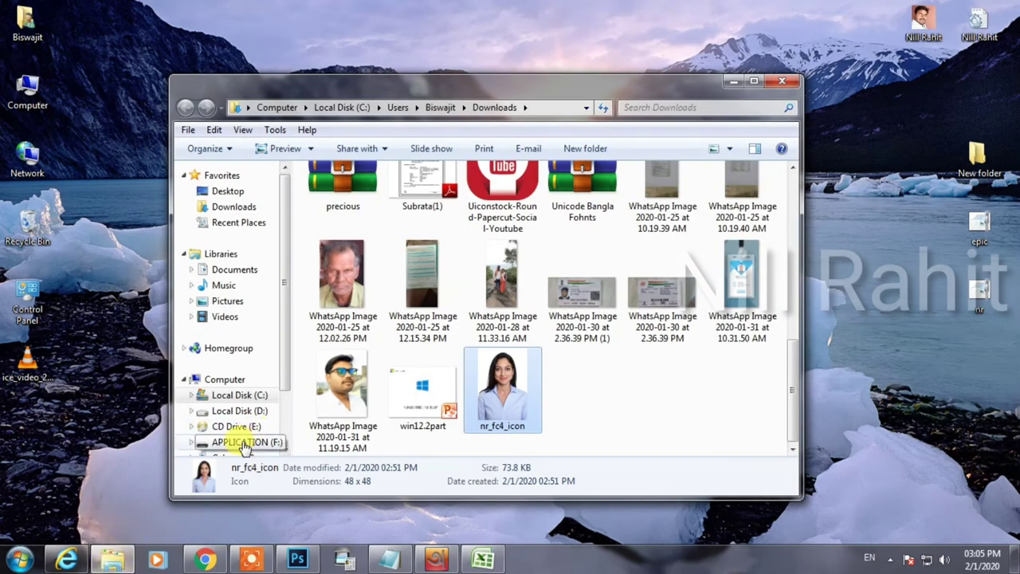
pyautogui.click(227, 381)
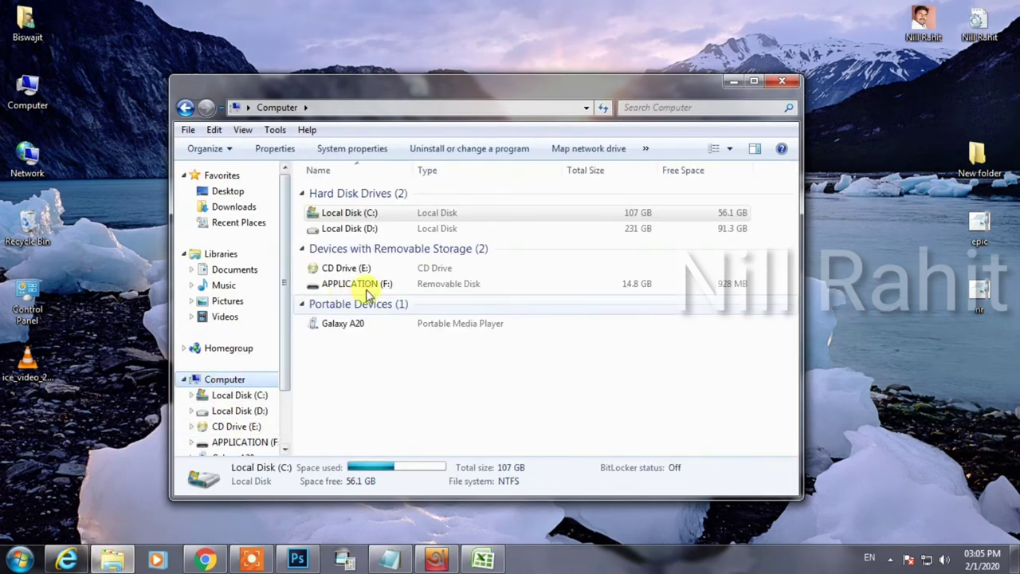
pyautogui.doubleClick(382, 284)
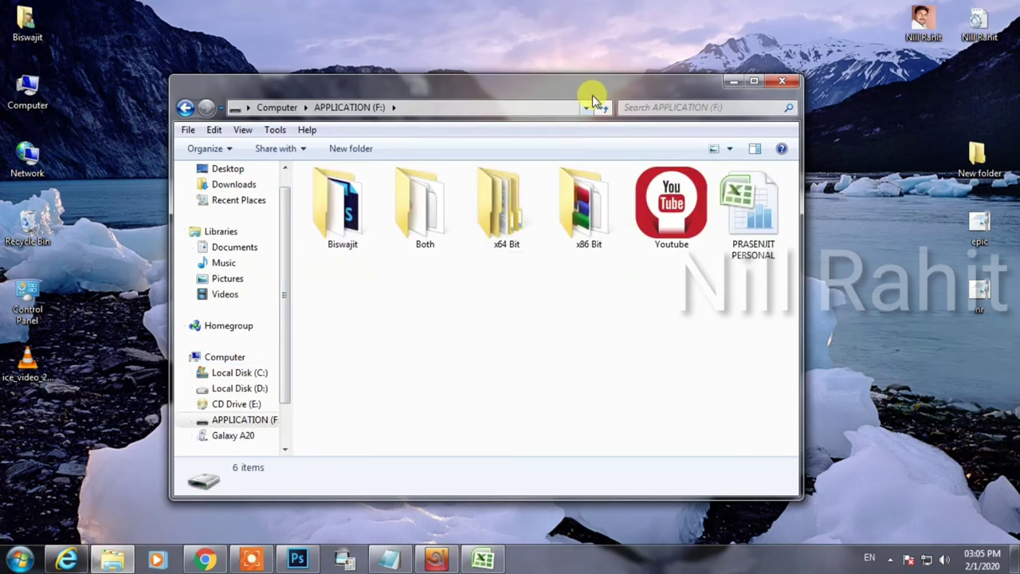
pyautogui.moveTo(592, 97); pyautogui.dragTo(575, 82)
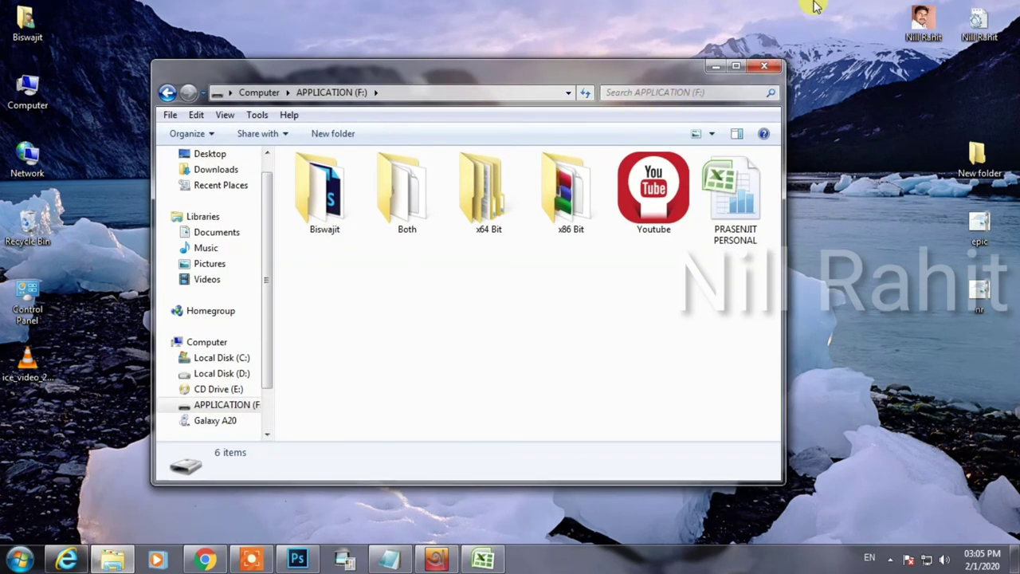
# - Copy the ready-made photo icon and its matching setup information file from the desktop onto the APPLICATION (F:) drive and refresh the folder
pyautogui.moveTo(815, 7); pyautogui.dragTo(929, 46)
pyautogui.moveTo(989, 62); pyautogui.dragTo(990, 61)
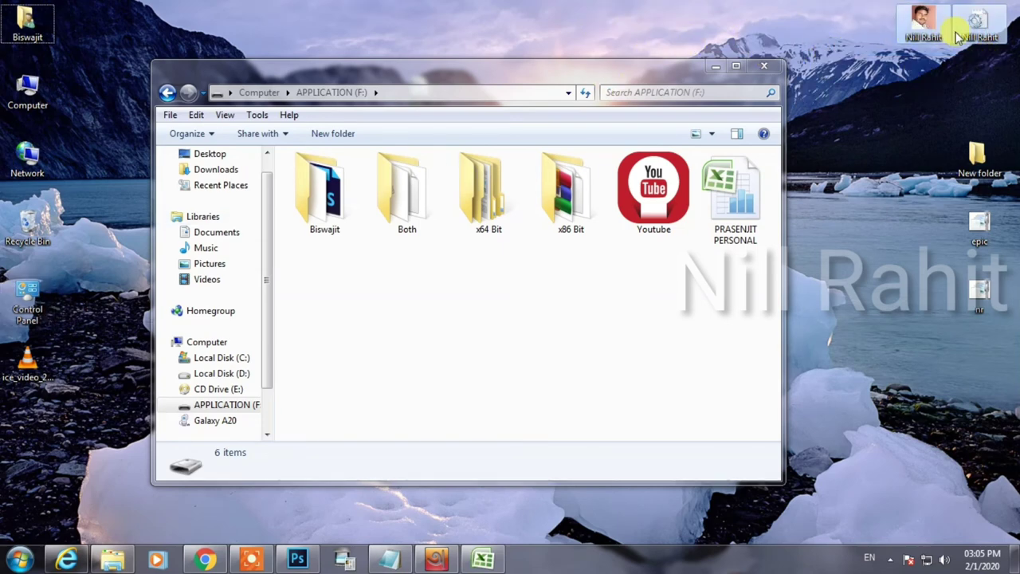
pyautogui.moveTo(925, 24); pyautogui.dragTo(568, 331)
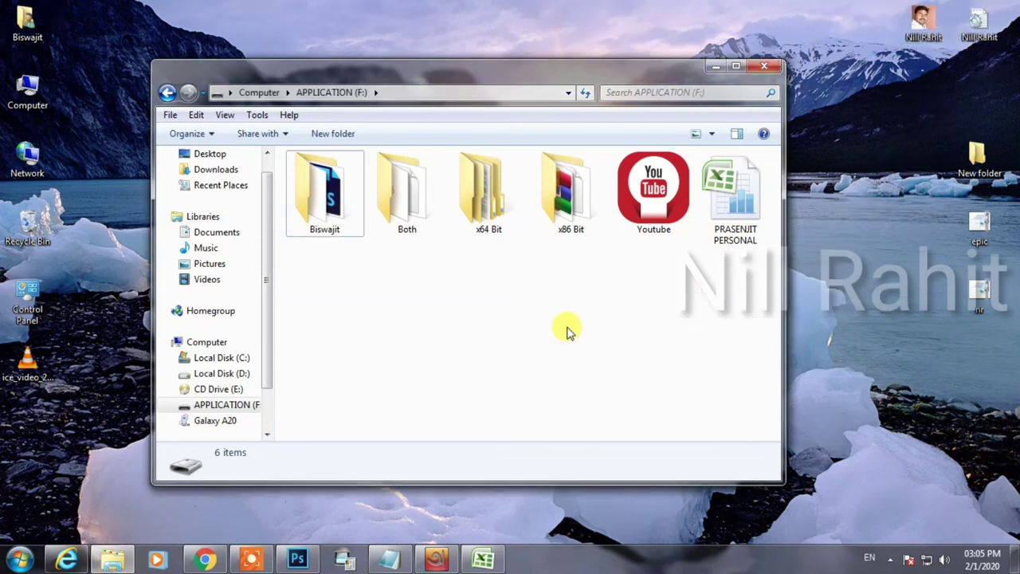
pyautogui.rightClick(547, 291)
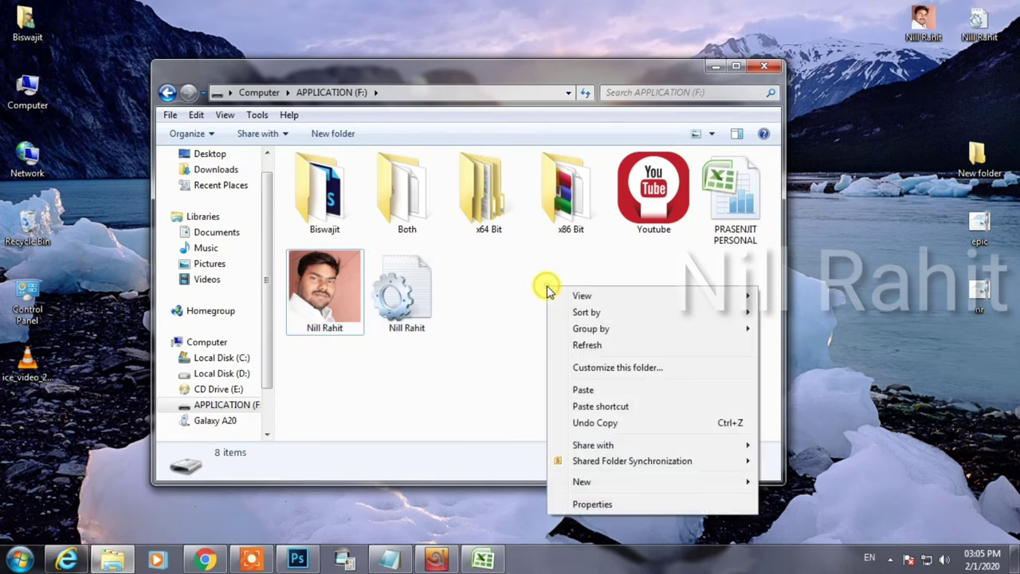
pyautogui.click(582, 344)
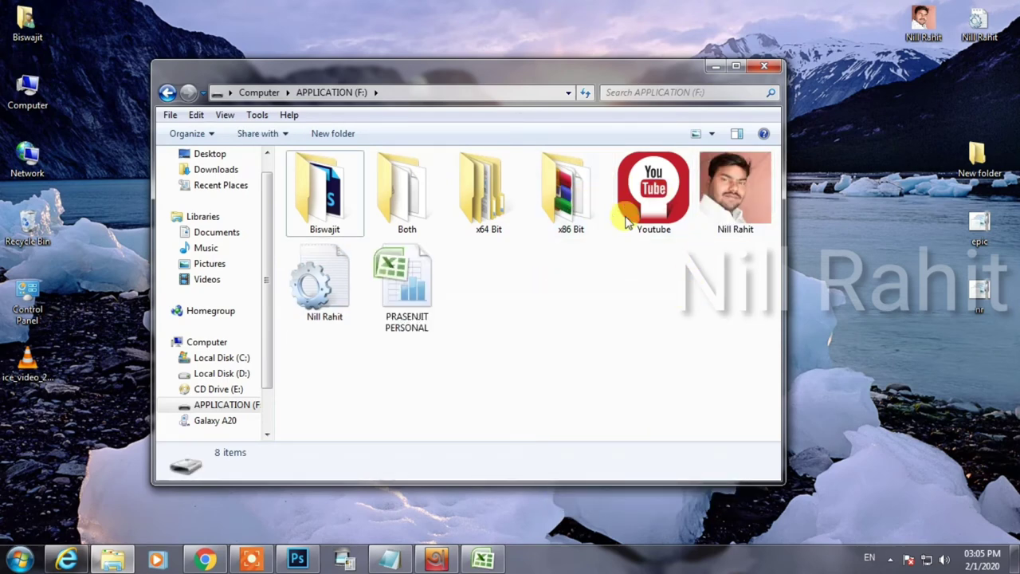
# - Review the autorun, open and icon lines in the setup information file copied to the drive, and close it
pyautogui.click(723, 218)
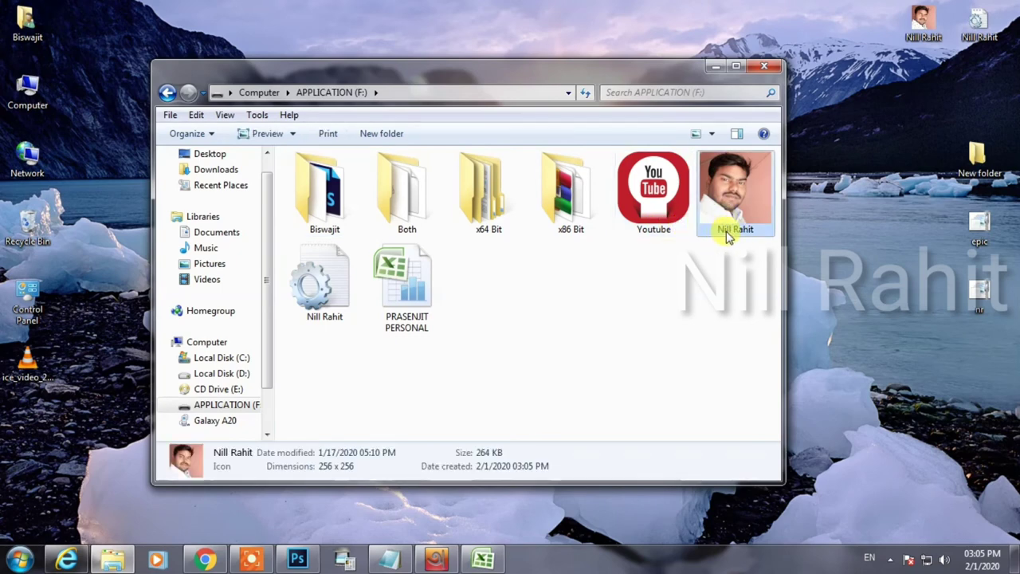
pyautogui.doubleClick(348, 285)
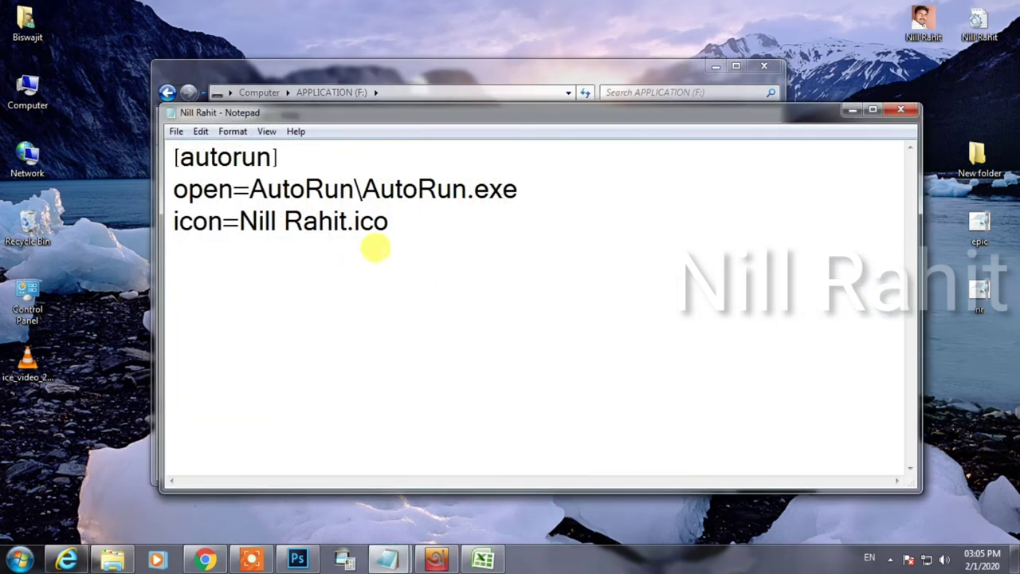
pyautogui.moveTo(389, 224); pyautogui.dragTo(155, 141)
pyautogui.click(399, 274)
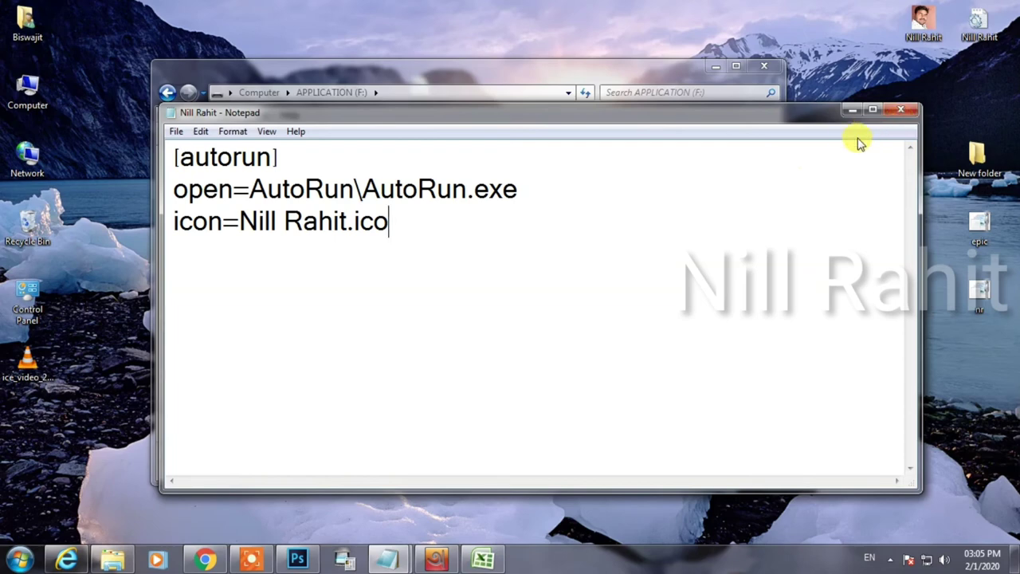
pyautogui.click(901, 111)
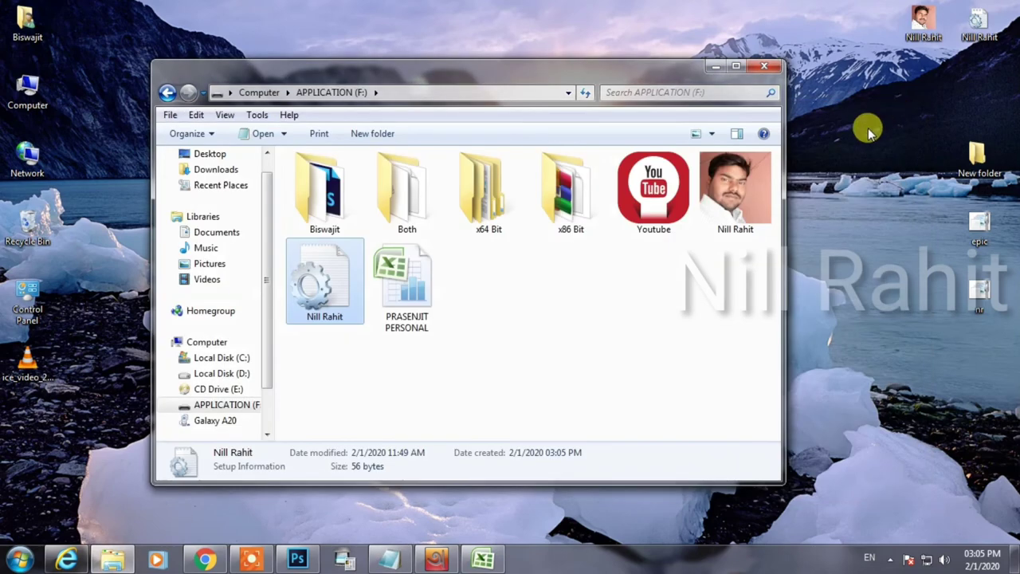
# - Check the file type of the copied photo icon in its properties
pyautogui.click(758, 201)
pyautogui.rightClick(756, 203)
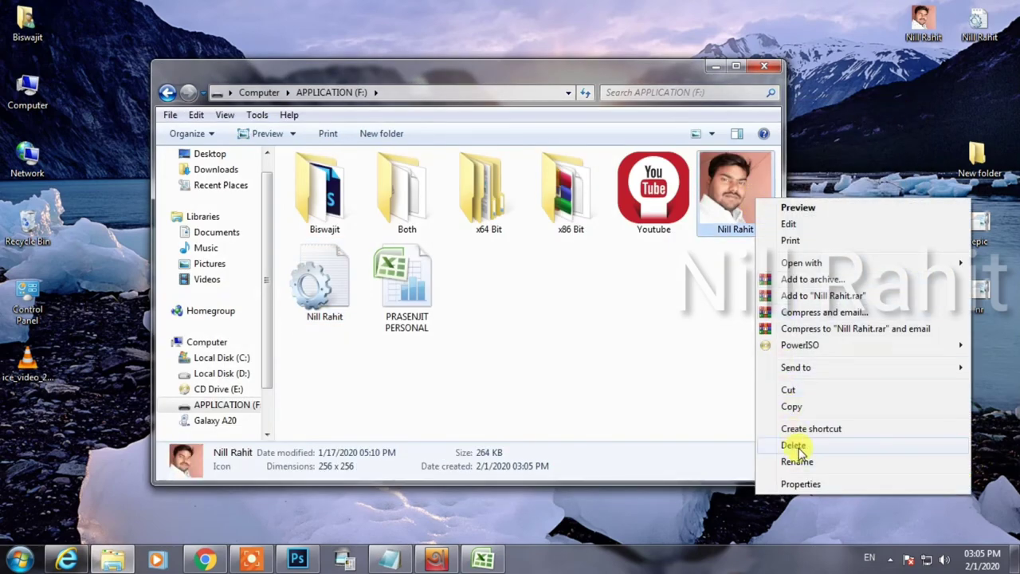
pyautogui.click(801, 483)
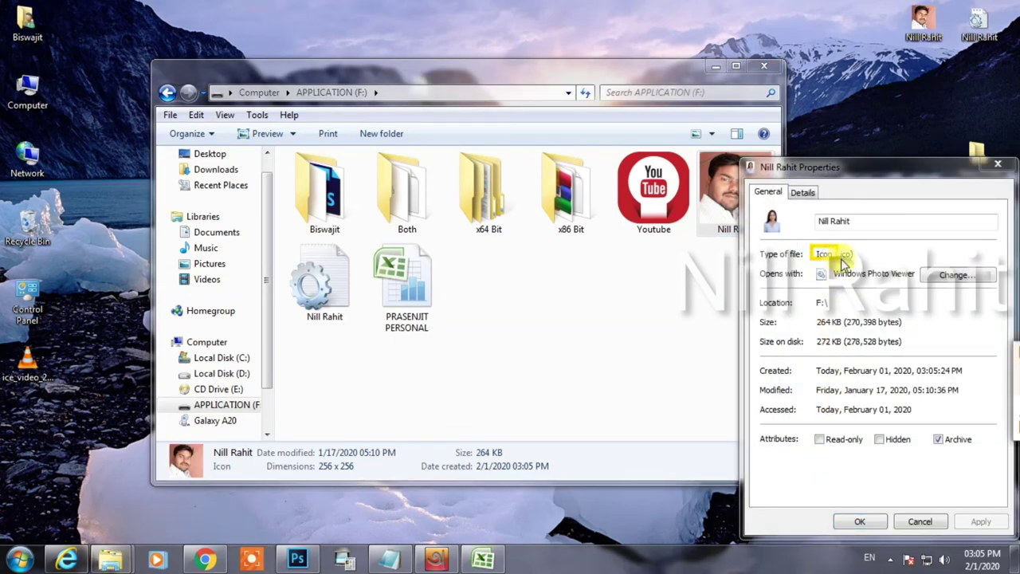
pyautogui.doubleClick(841, 260)
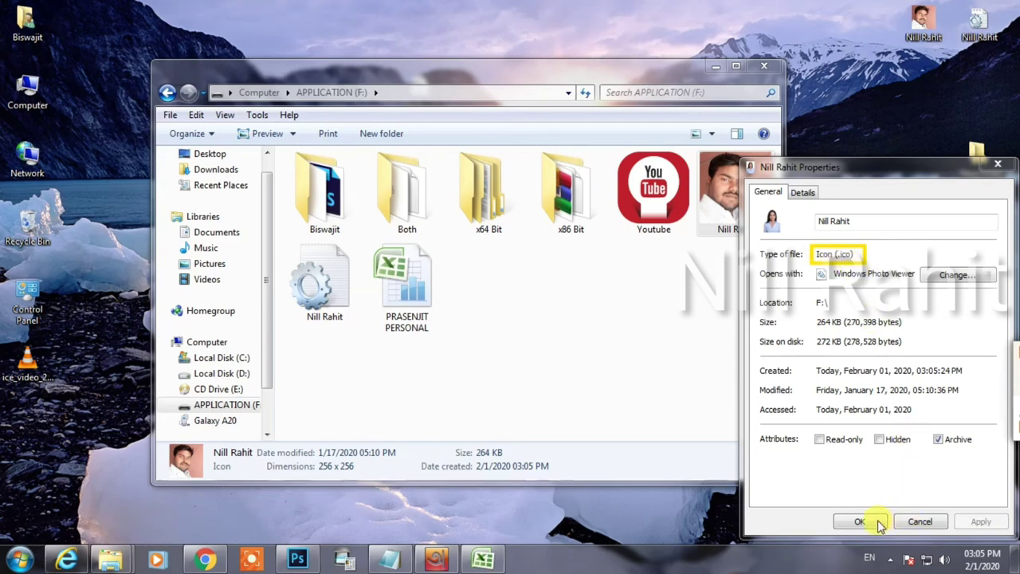
pyautogui.hotkey('ctrl', 'z')
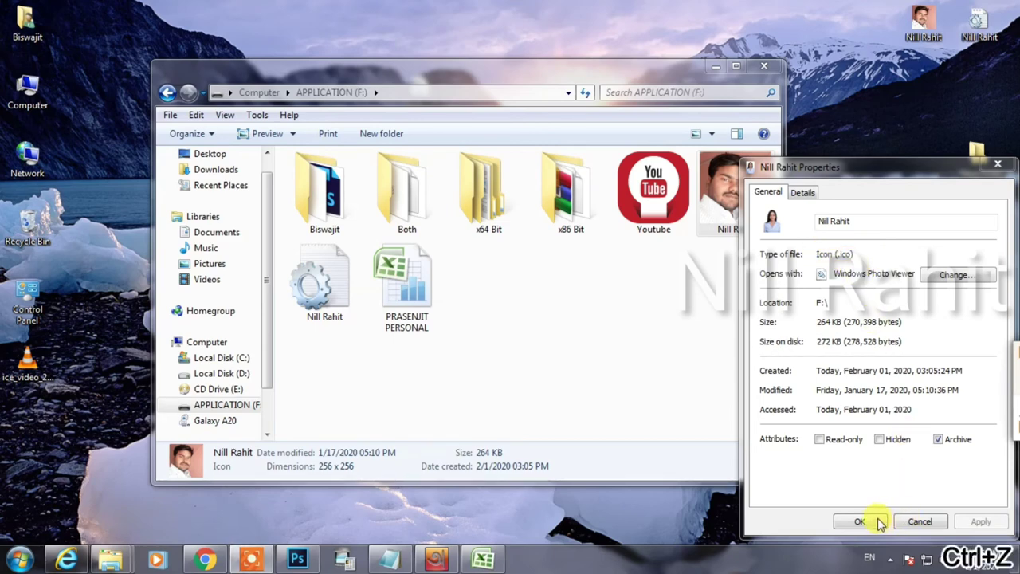
pyautogui.click(877, 522)
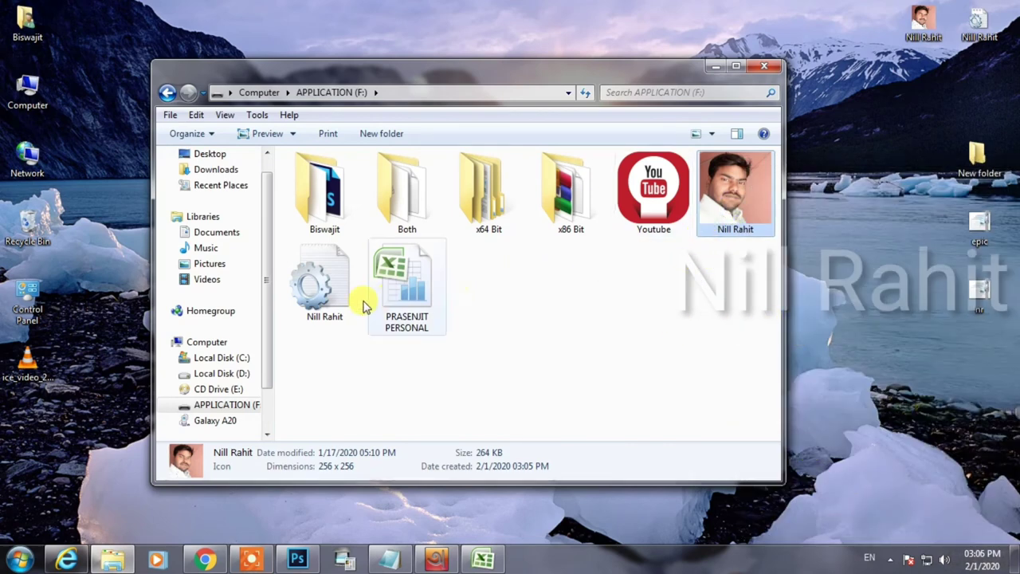
# - Set the Hidden and Read-only attributes on both the photo icon and the setup information file, and refresh the drive's folder
pyautogui.keyDown('ctrl'); pyautogui.click(336, 291); pyautogui.keyUp('ctrl')
pyautogui.rightClick(339, 295)
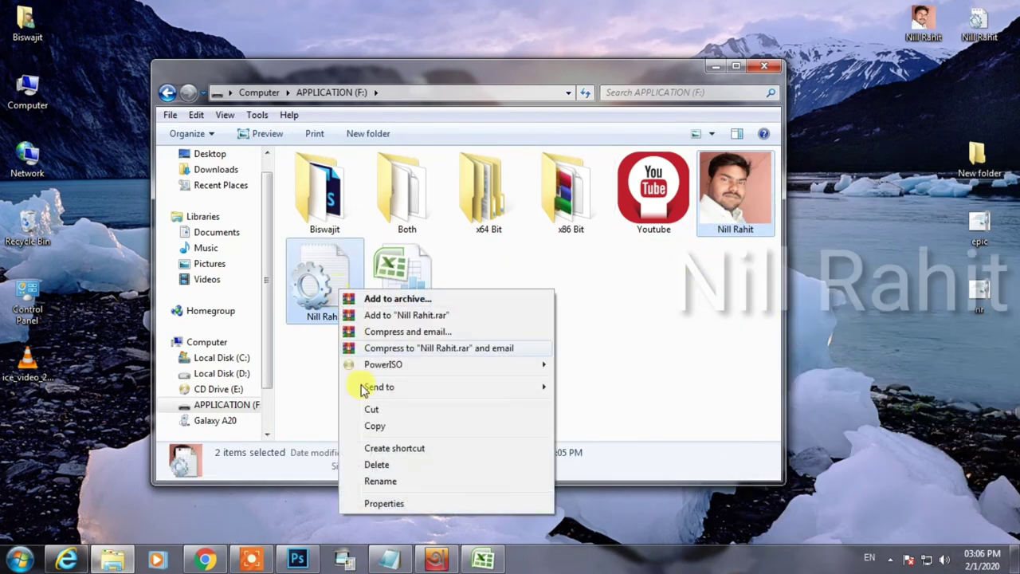
pyautogui.click(389, 503)
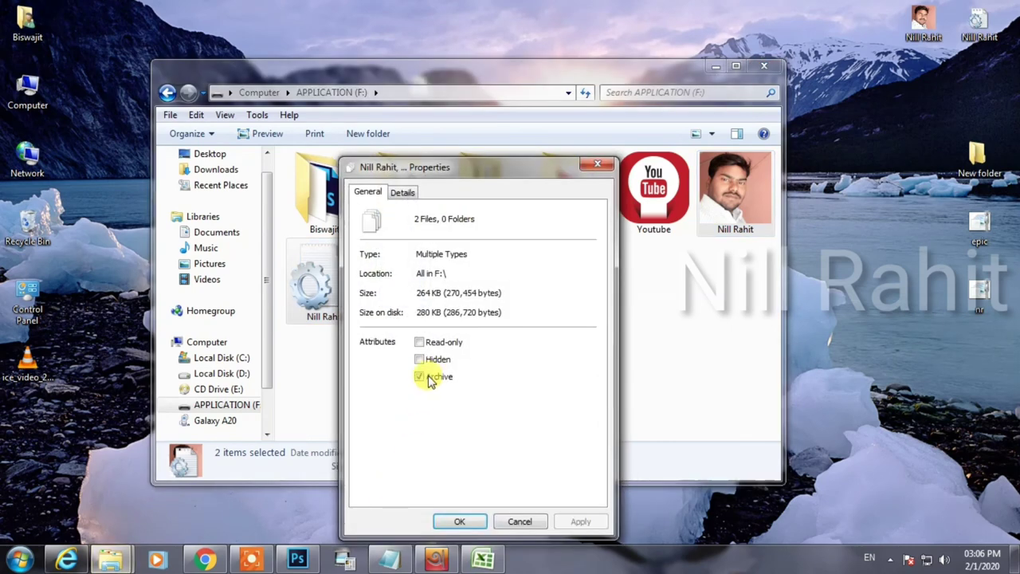
pyautogui.click(420, 359)
pyautogui.click(420, 342)
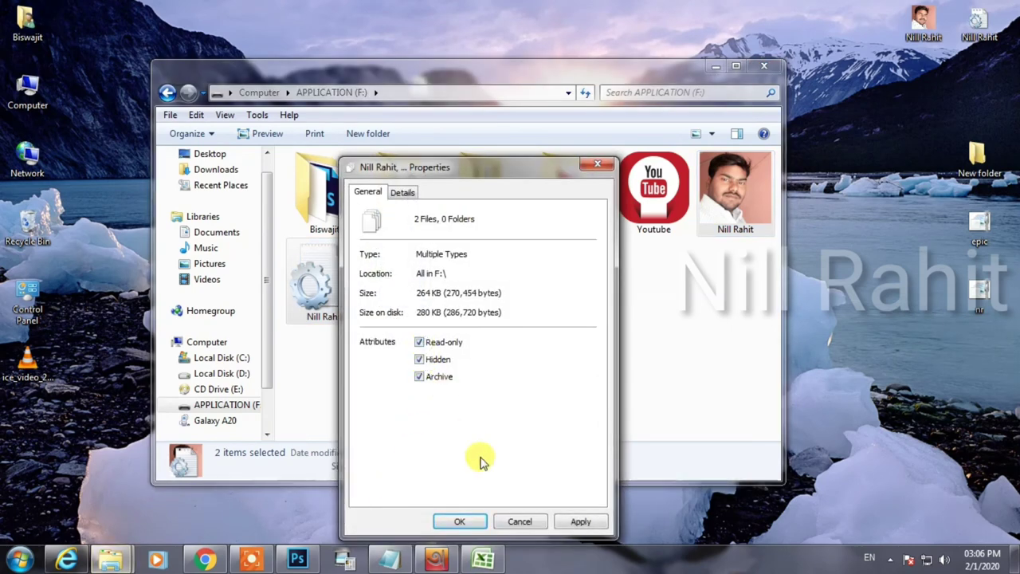
pyautogui.click(580, 522)
pyautogui.click(461, 521)
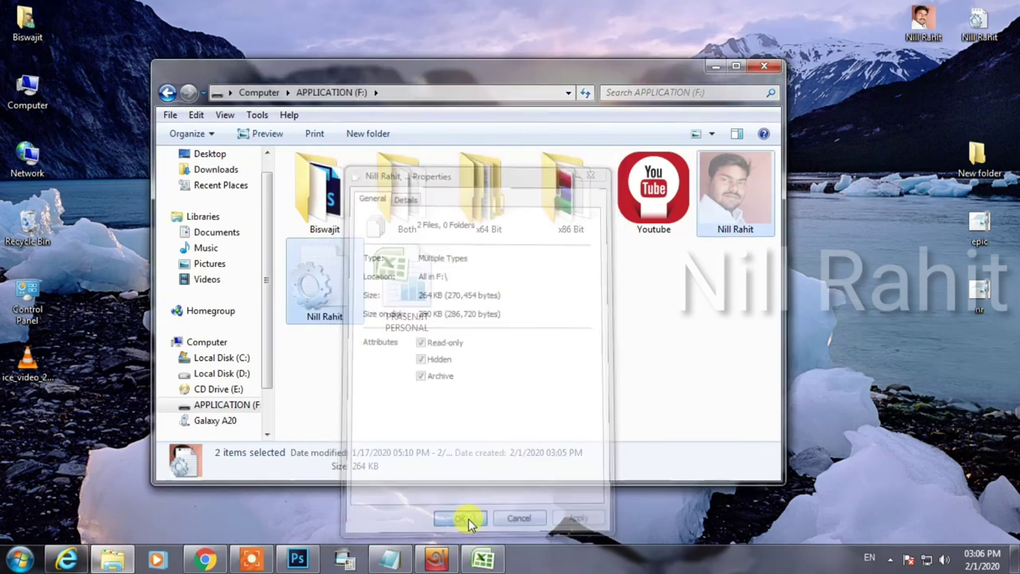
pyautogui.rightClick(514, 311)
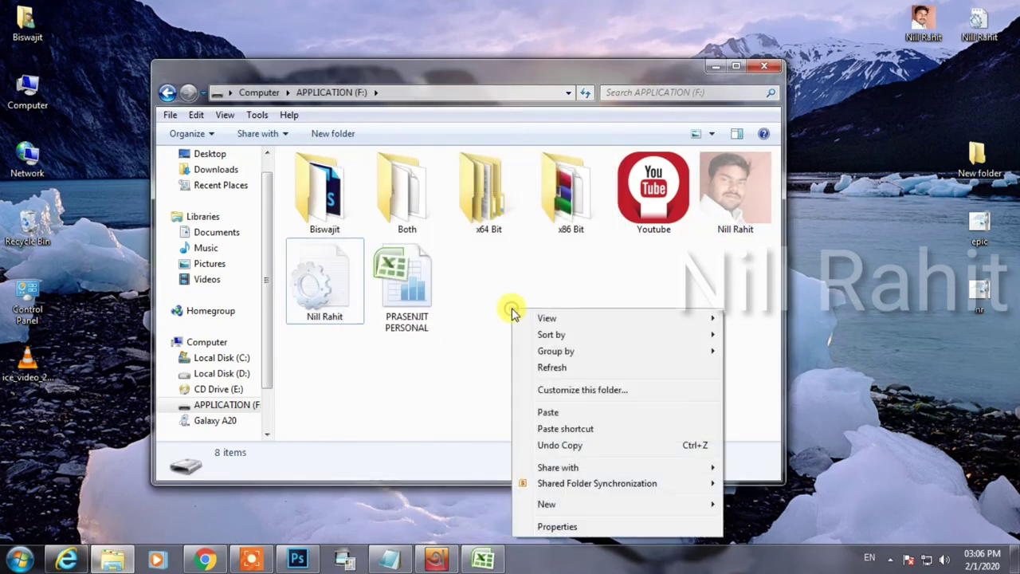
pyautogui.click(551, 370)
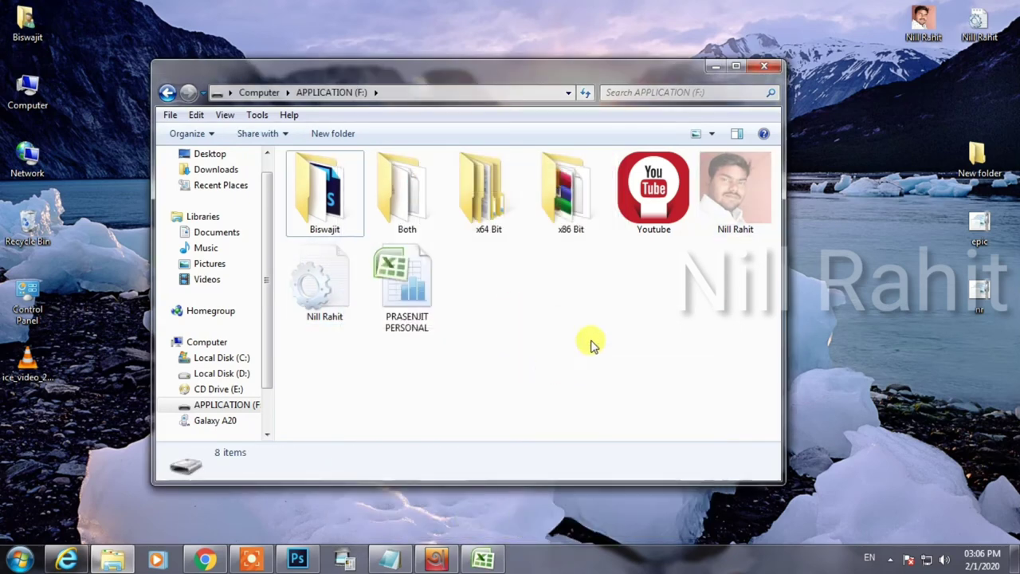
# - Set the folder options to "Don't show hidden files, folders, or drives" and refresh the drive's folder
pyautogui.click(255, 116)
pyautogui.click(278, 187)
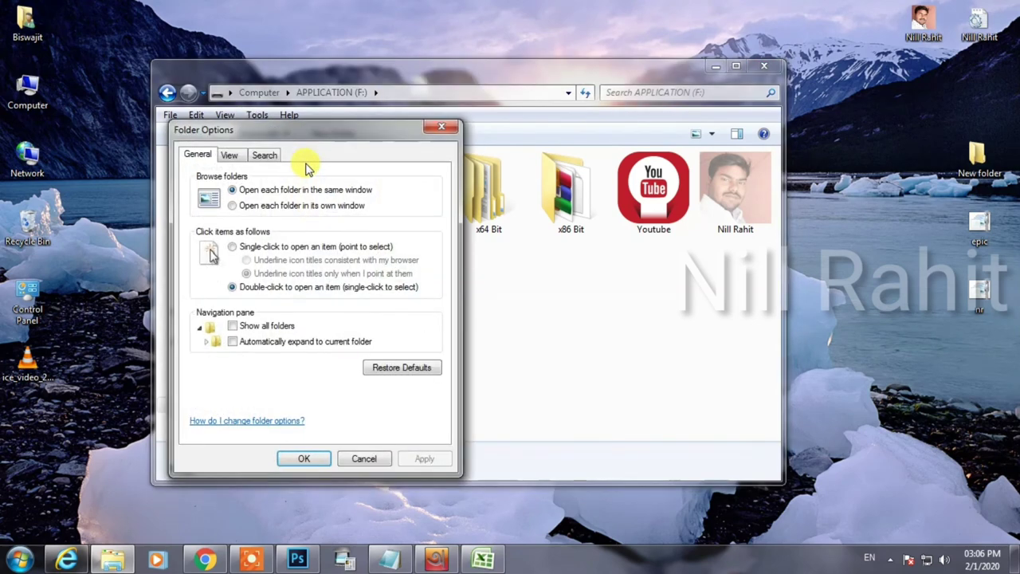
pyautogui.click(229, 155)
pyautogui.click(263, 352)
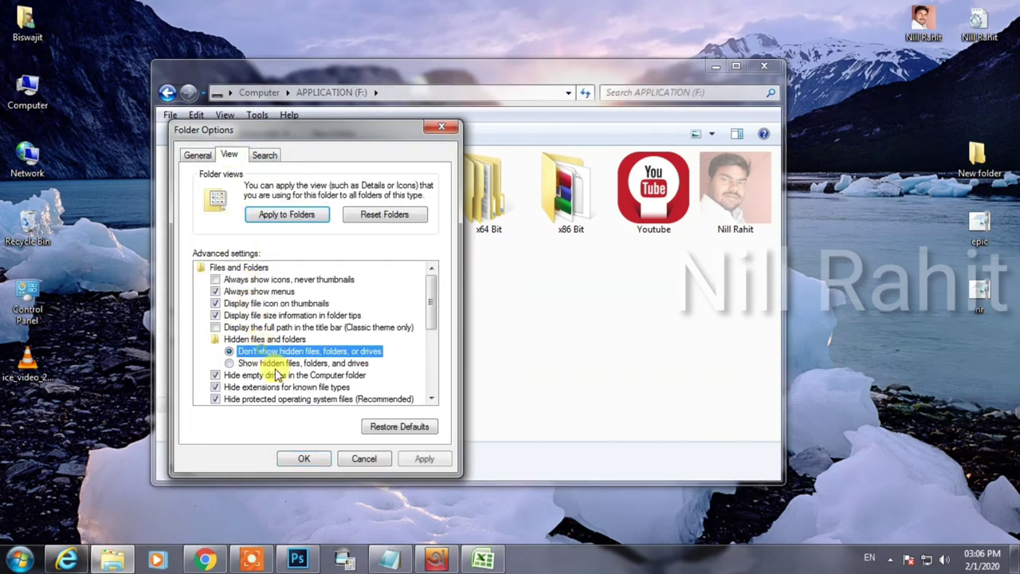
pyautogui.click(297, 457)
pyautogui.rightClick(506, 288)
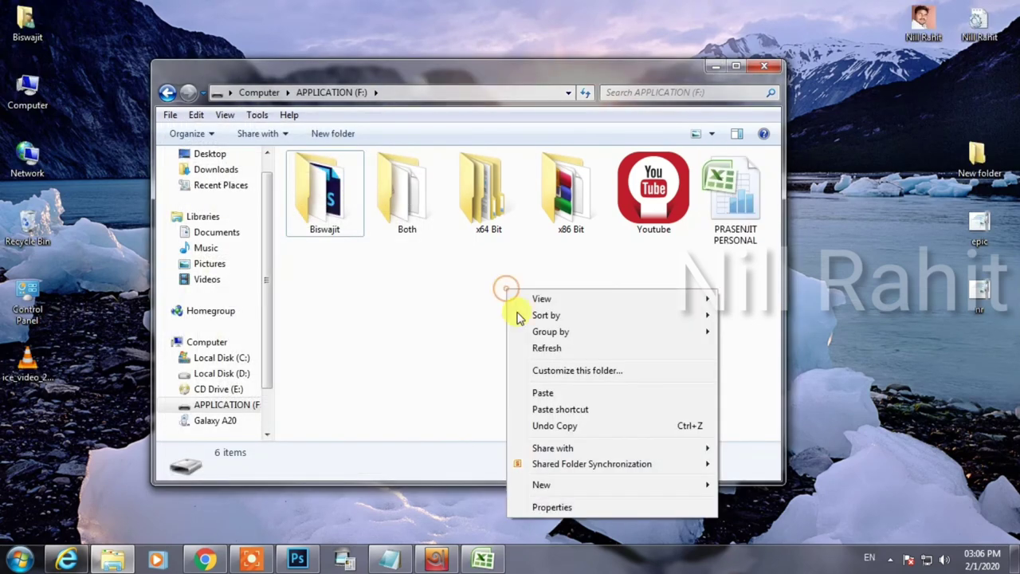
pyautogui.click(526, 347)
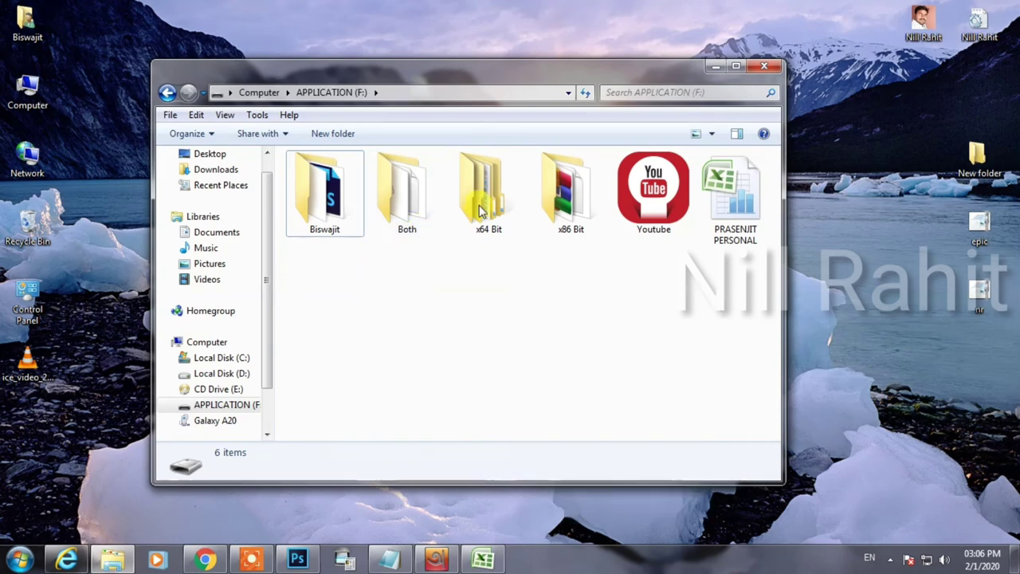
# - Show the drives in Computer as Large Icons and examine the icon of APPLICATION (F:)
pyautogui.click(203, 342)
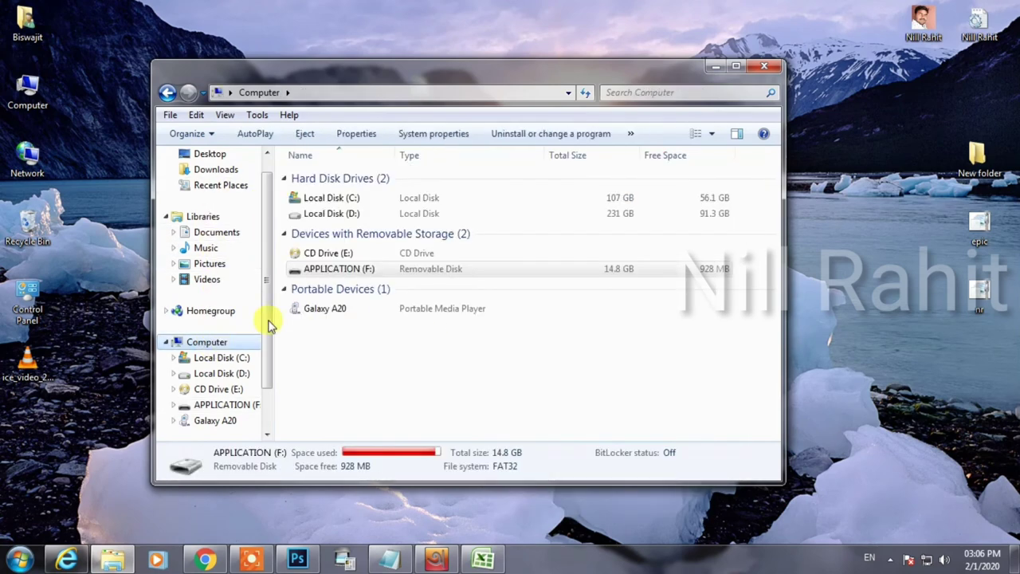
pyautogui.click(712, 135)
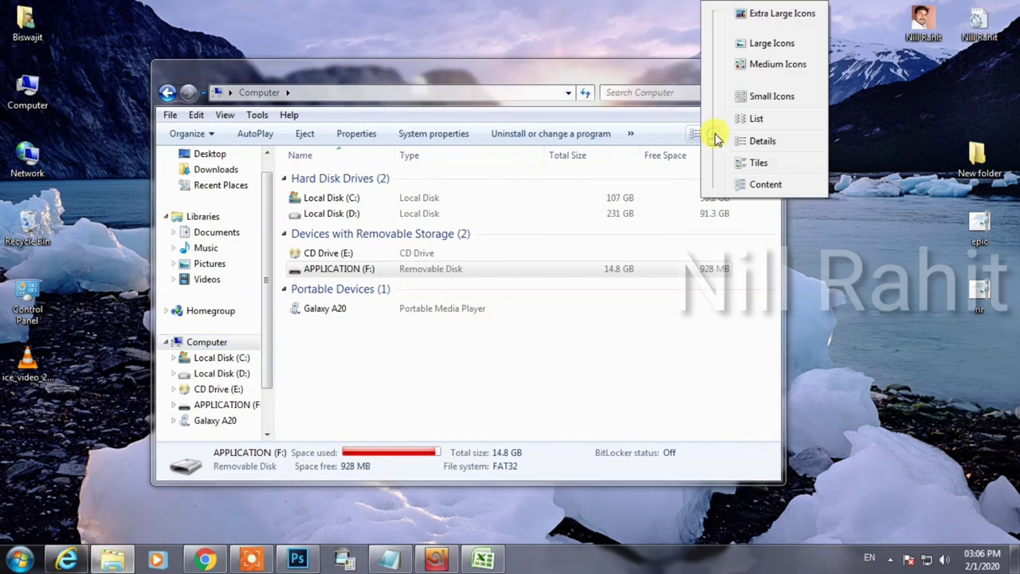
pyautogui.click(767, 45)
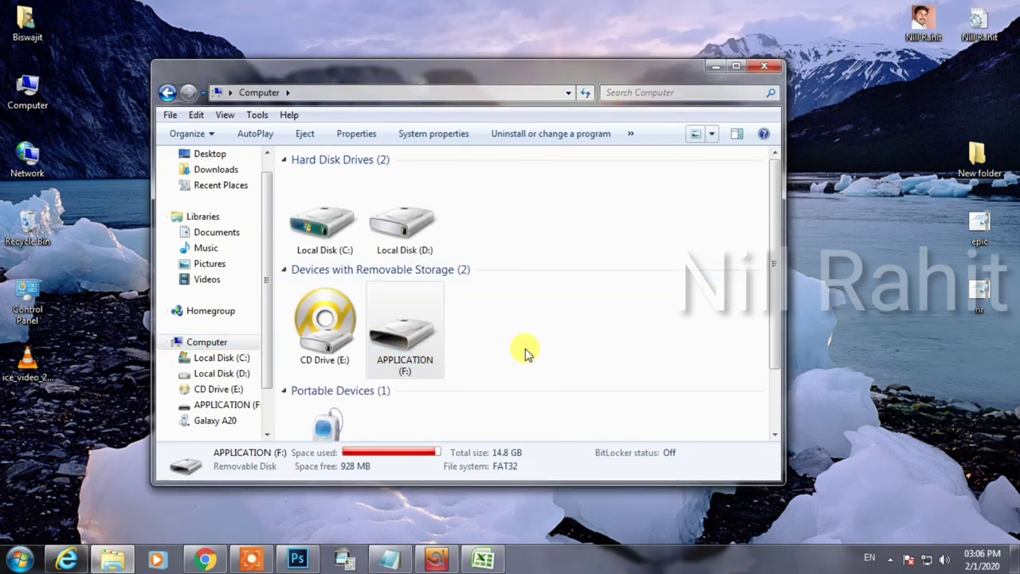
pyautogui.moveTo(358, 275); pyautogui.dragTo(462, 388)
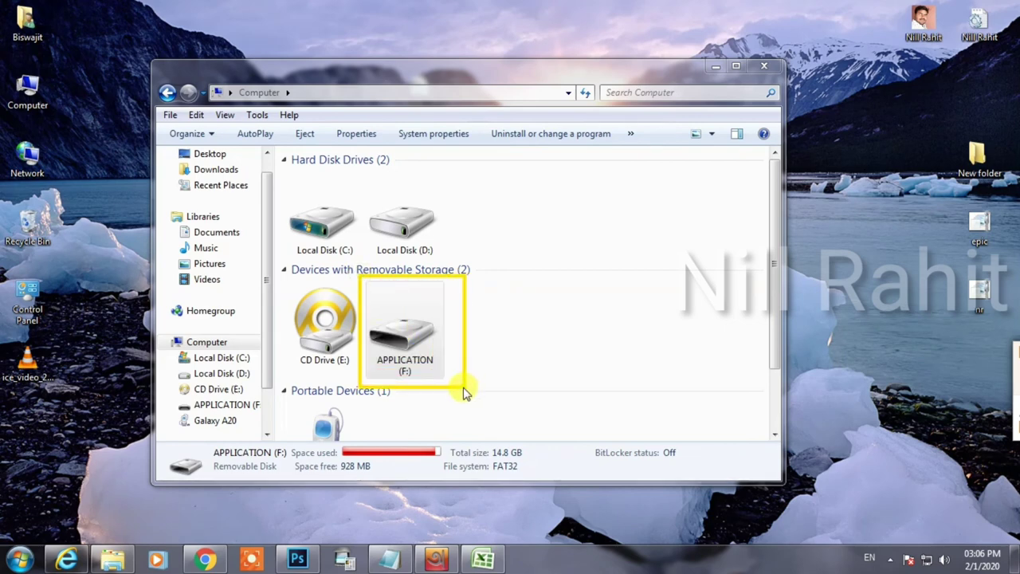
pyautogui.hotkey('ctrl', 'z')
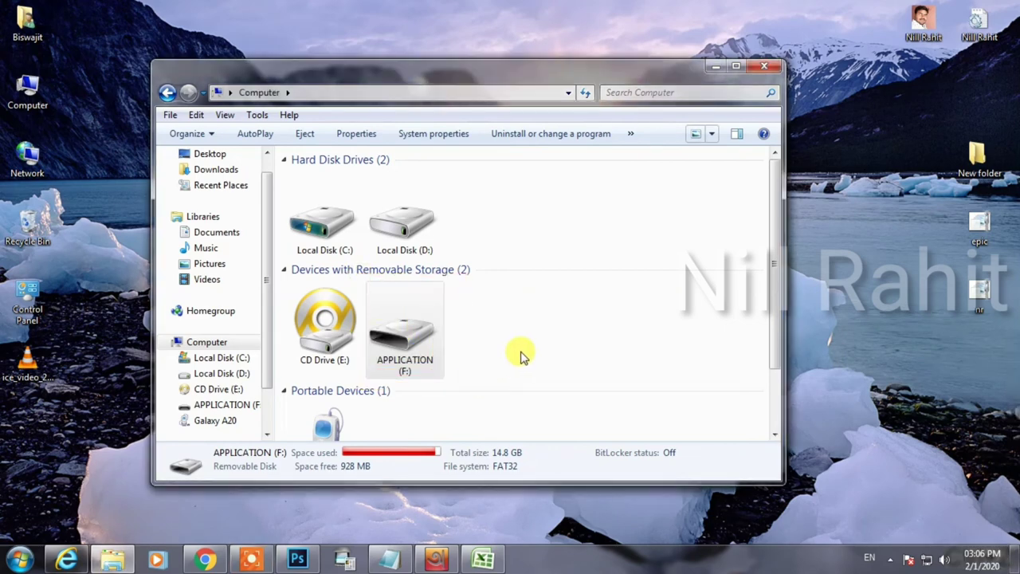
pyautogui.click(520, 357)
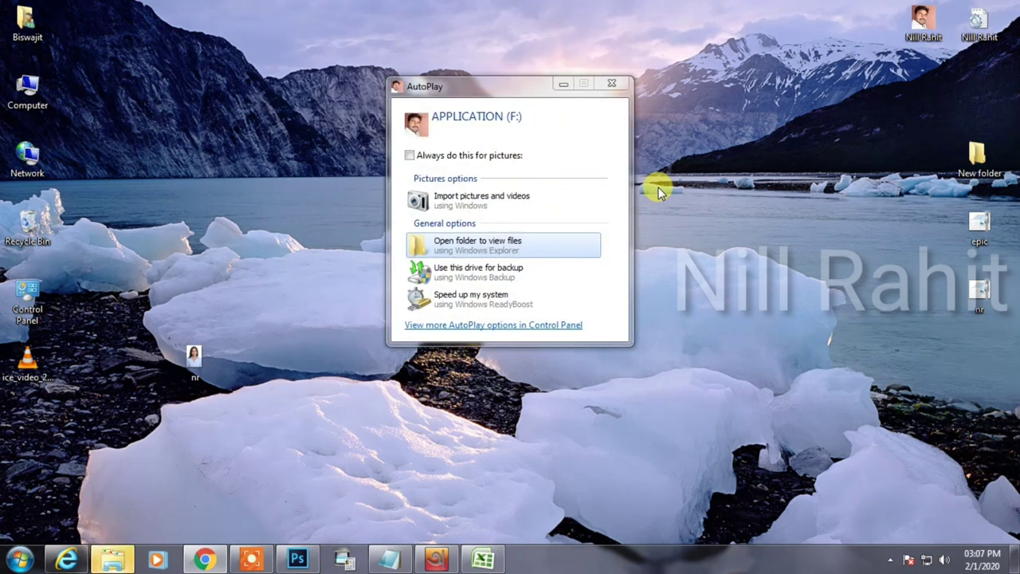
# - Examine the drive icon in the AutoPlay window, close it, and open Computer to check the icon of APPLICATION (F:)
pyautogui.moveTo(397, 102)
pyautogui.mouseDown()
pyautogui.moveTo(451, 159)
pyautogui.moveTo(537, 146)
pyautogui.mouseUp()
pyautogui.hotkey('ctrl', 'z')
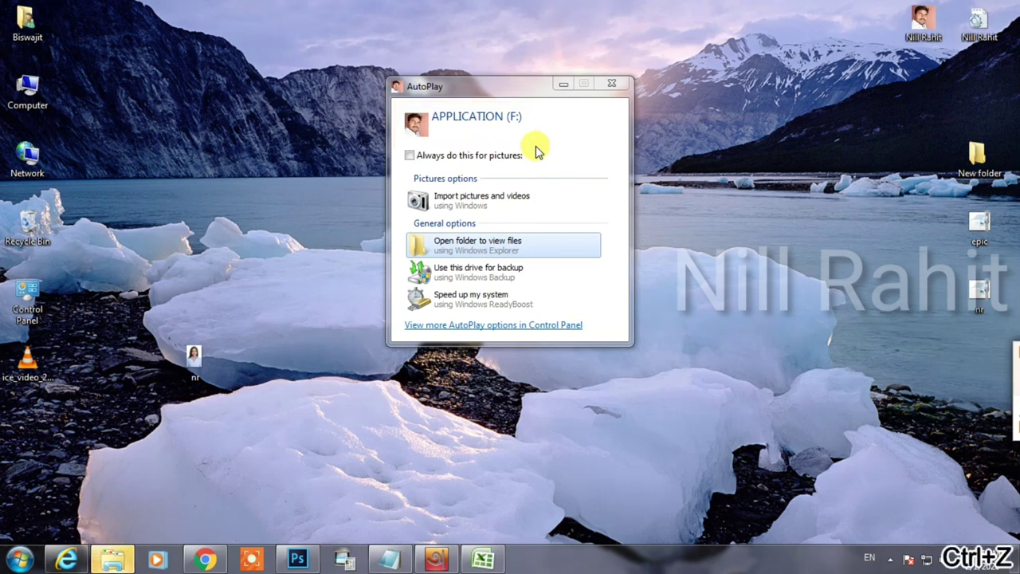
pyautogui.click(613, 87)
pyautogui.doubleClick(34, 96)
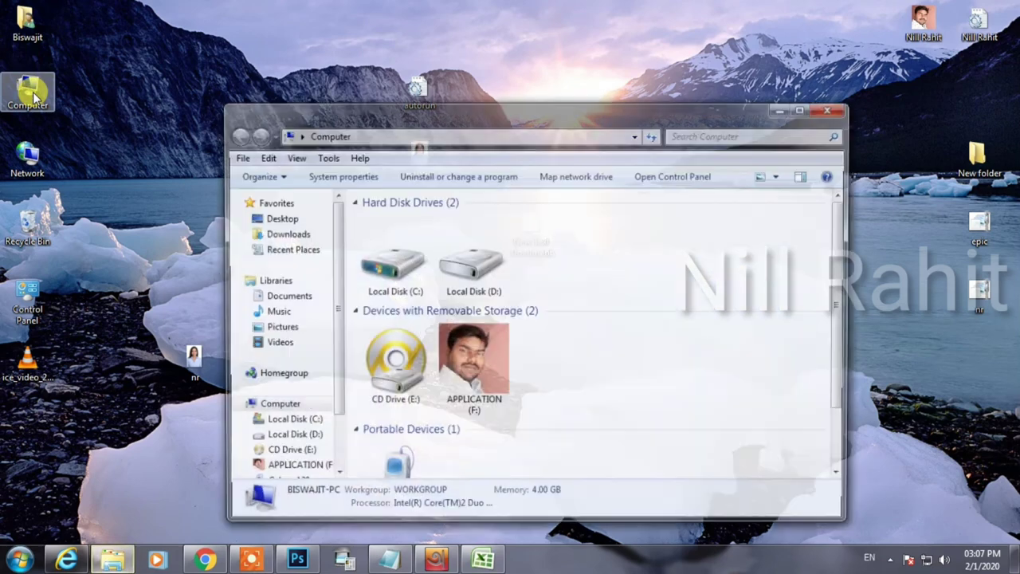
# - Show the drives in Computer as Tiles, examine the photo icon of APPLICATION (F:), and close the Computer window
pyautogui.click(469, 363)
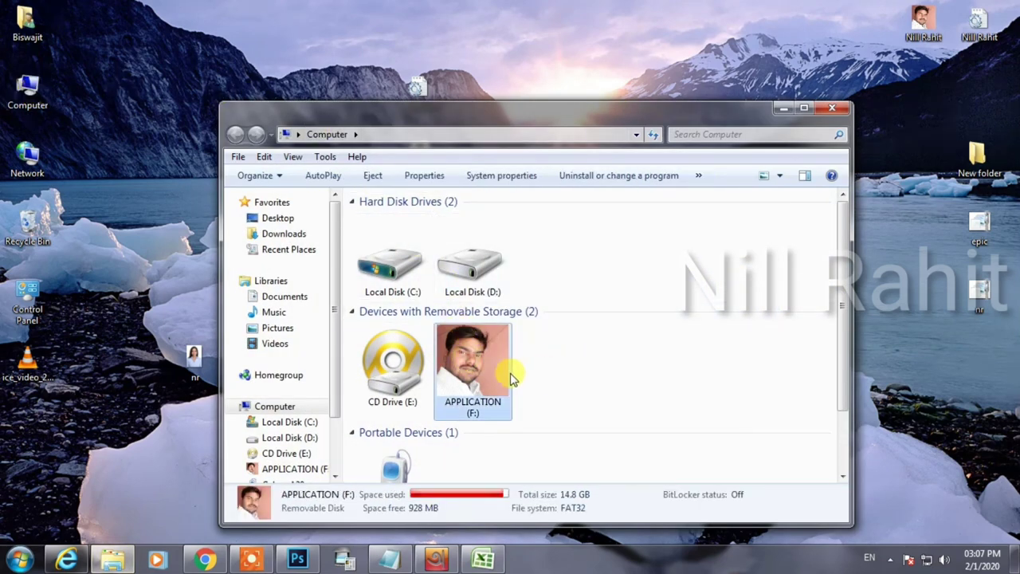
pyautogui.click(779, 175)
pyautogui.moveTo(780, 175); pyautogui.dragTo(813, 289)
pyautogui.click(633, 404)
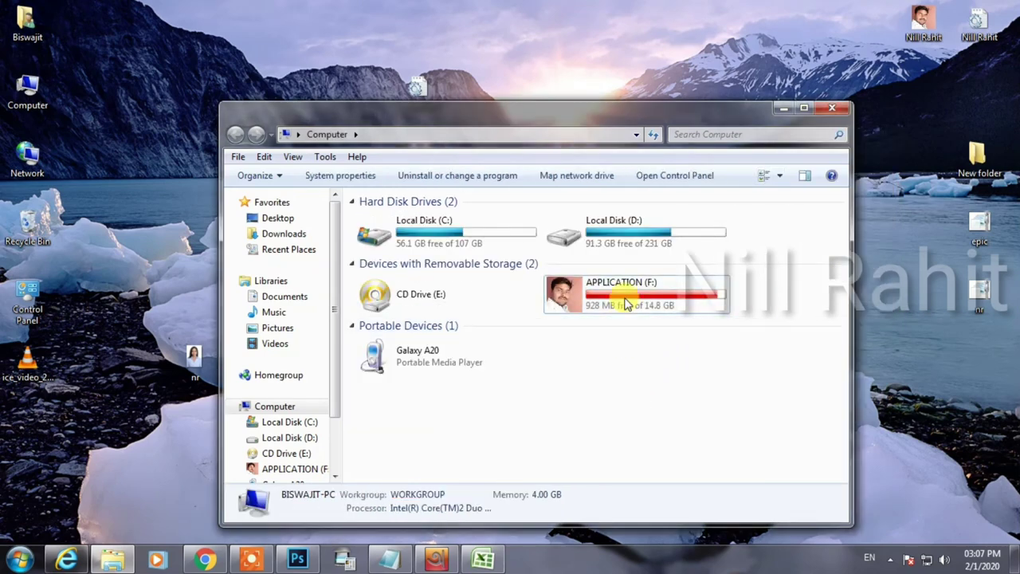
pyautogui.click(623, 302)
pyautogui.click(650, 357)
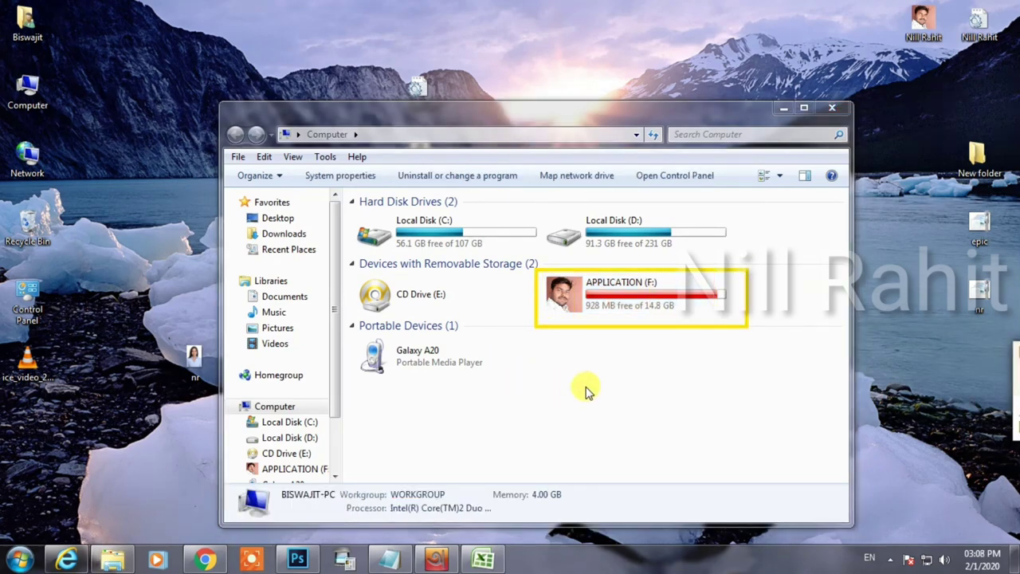
pyautogui.hotkey('ctrl', 'z')
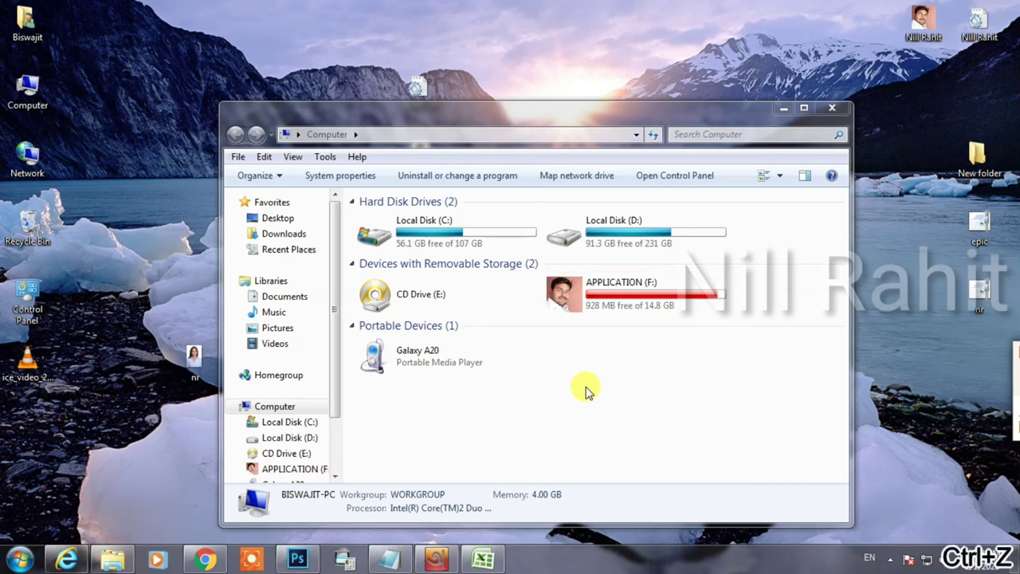
pyautogui.click(830, 110)
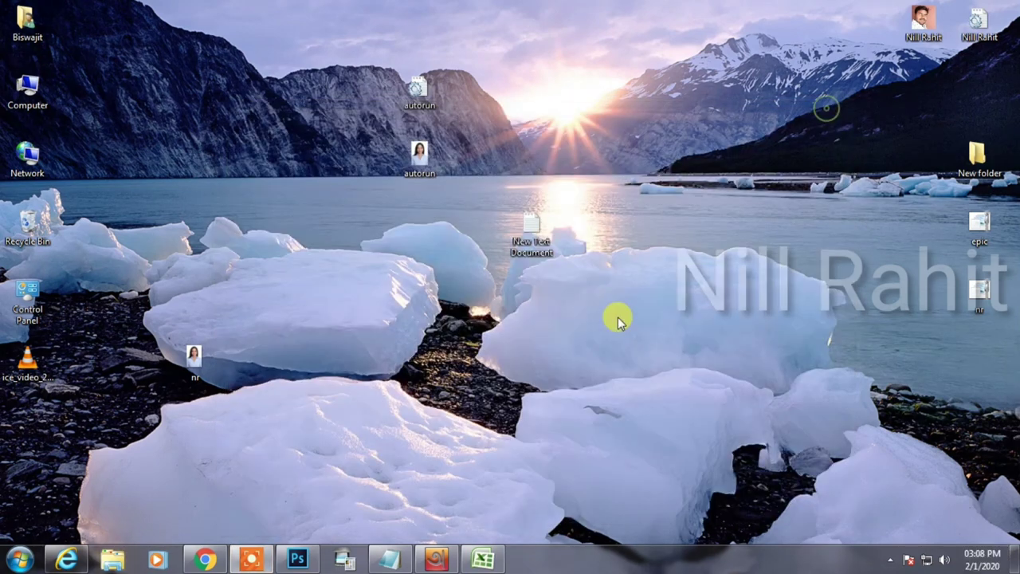
# - Switch to the Bengali notes in Notepad and add a new closing line beginning with "ধন্য" below the fourth point
pyautogui.click(401, 563)
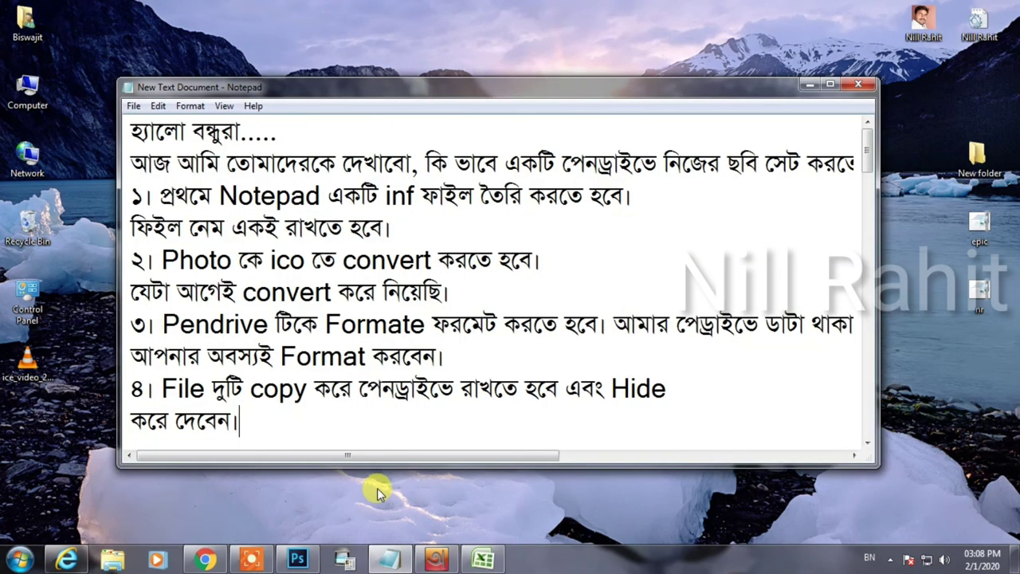
pyautogui.press('Return')
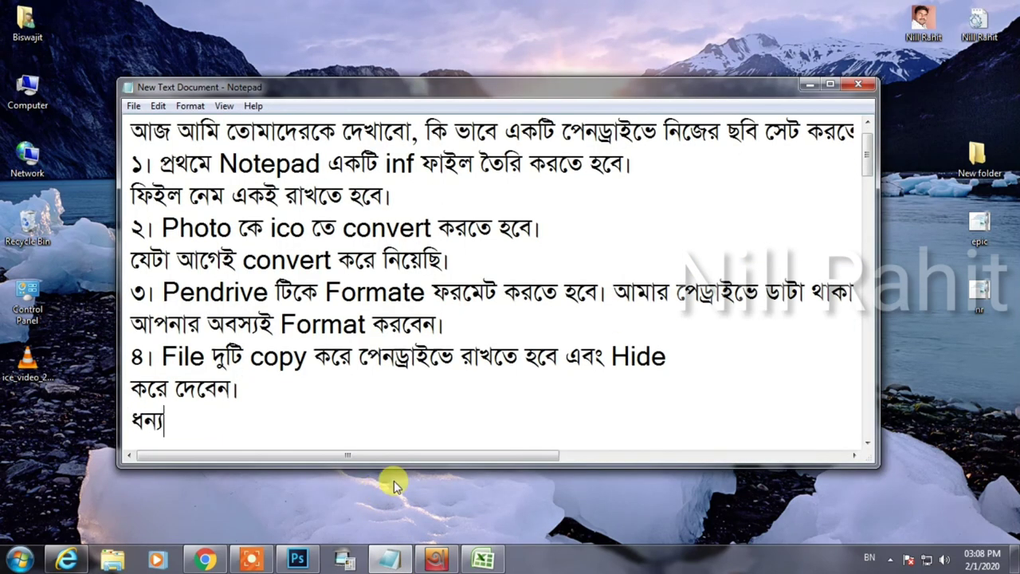